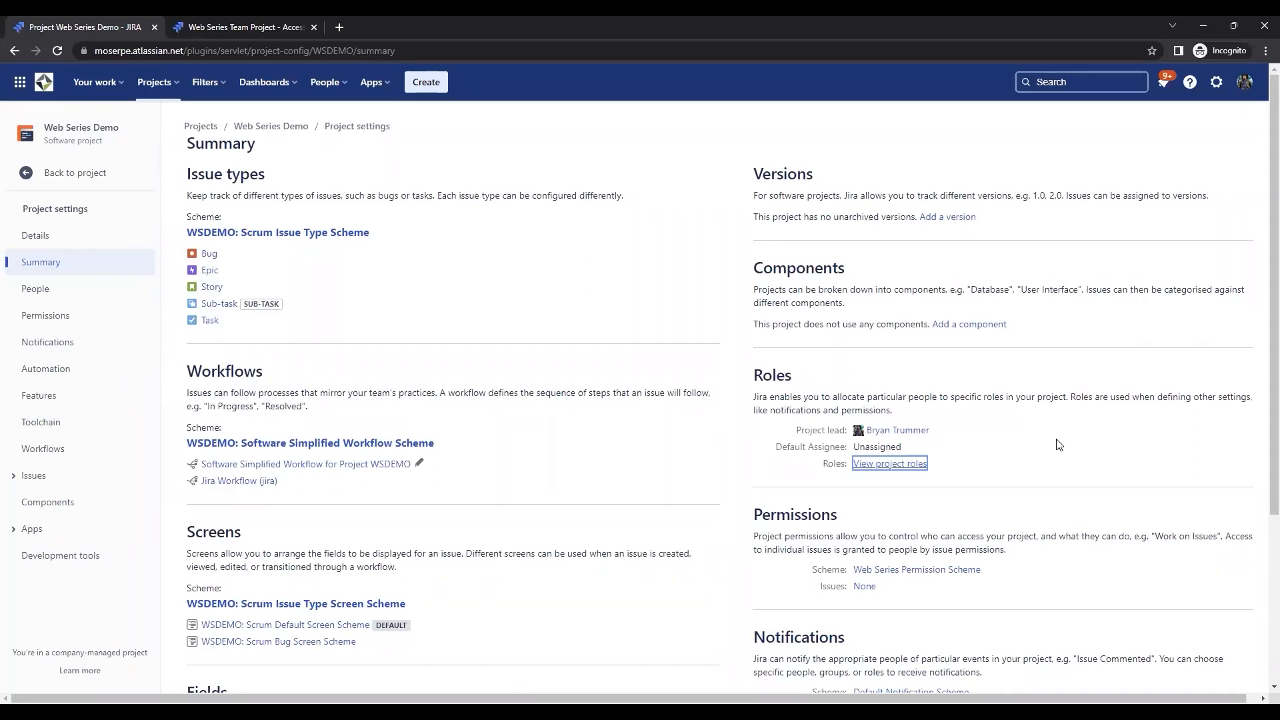
Step: Review the Web Series Demo project's settings summary, including its Roles section, and open the project's People settings
{"action": "scroll", "coordinate": [354, 284], "scroll_direction": "down", "scroll_amount": 2}
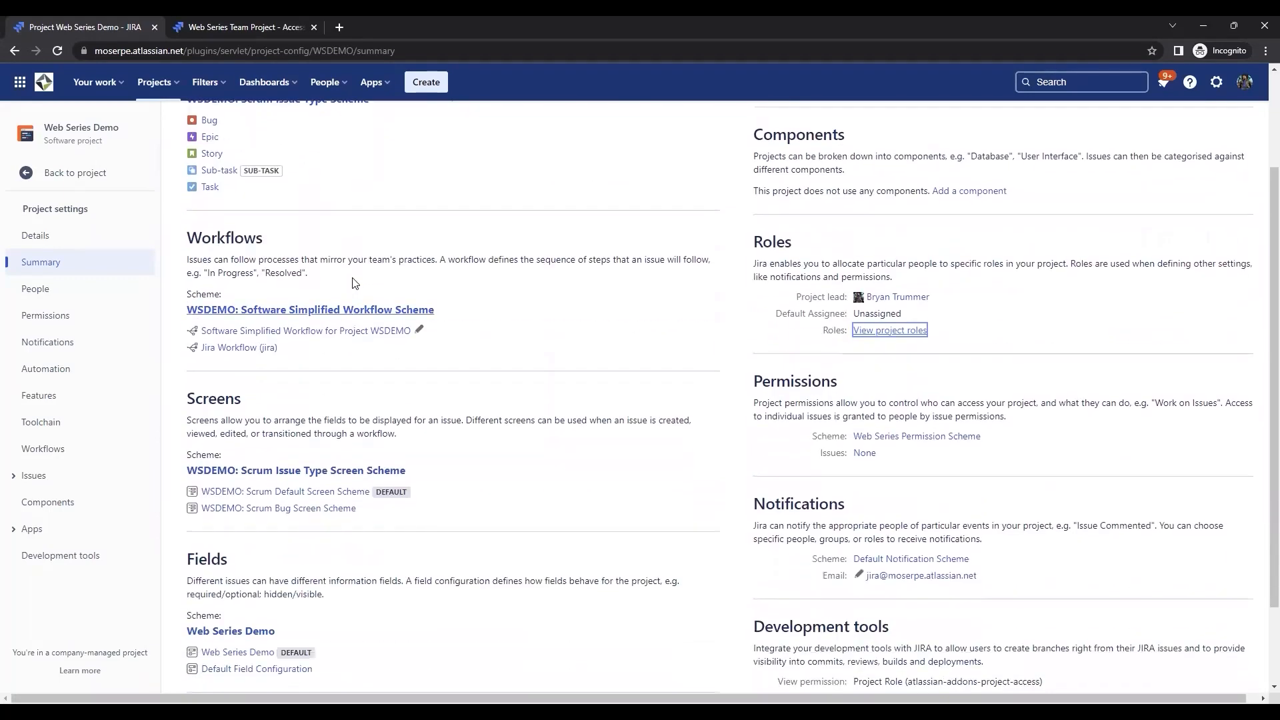
{"action": "scroll", "coordinate": [304, 408], "scroll_direction": "down", "scroll_amount": 3}
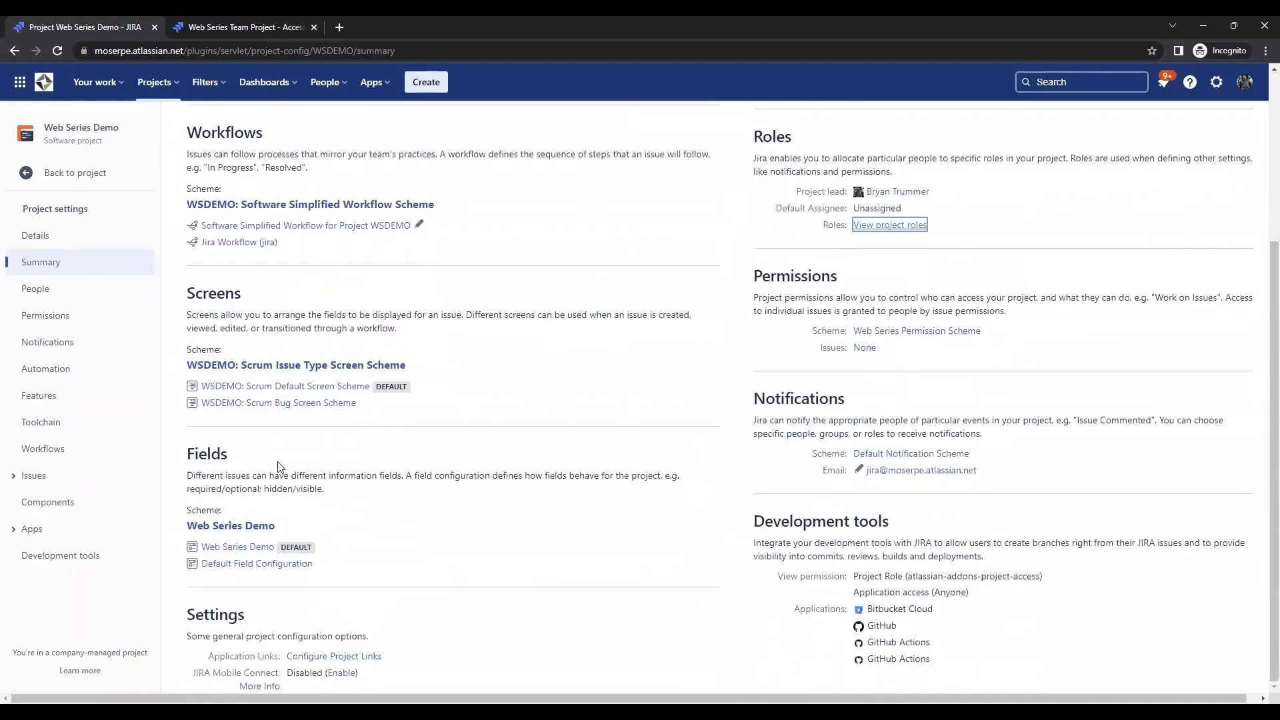
{"action": "scroll", "coordinate": [992, 385], "scroll_direction": "up", "scroll_amount": 4}
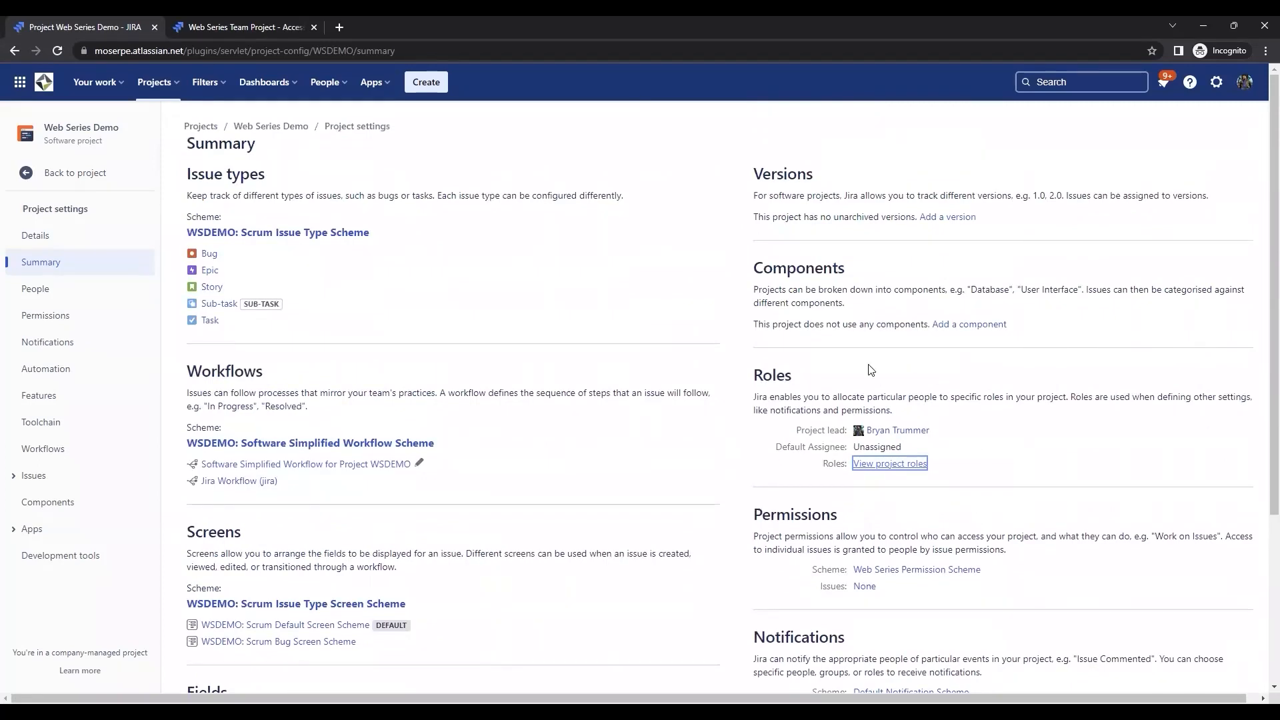
{"action": "left_click_drag", "start_coordinate": [807, 377], "coordinate": [751, 375]}
{"action": "left_click", "coordinate": [849, 372]}
{"action": "left_click", "coordinate": [39, 295]}
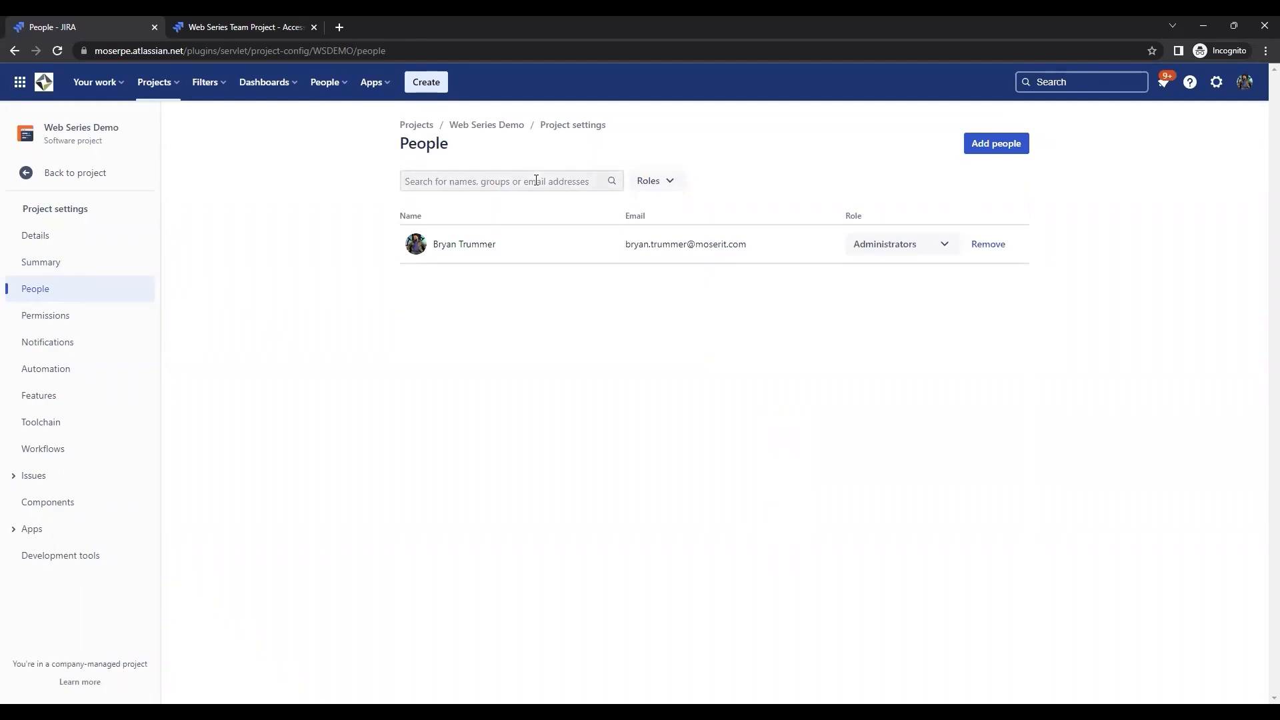
Step: Examine the people search and the project roles available for filtering the member list
{"action": "left_click", "coordinate": [525, 179]}
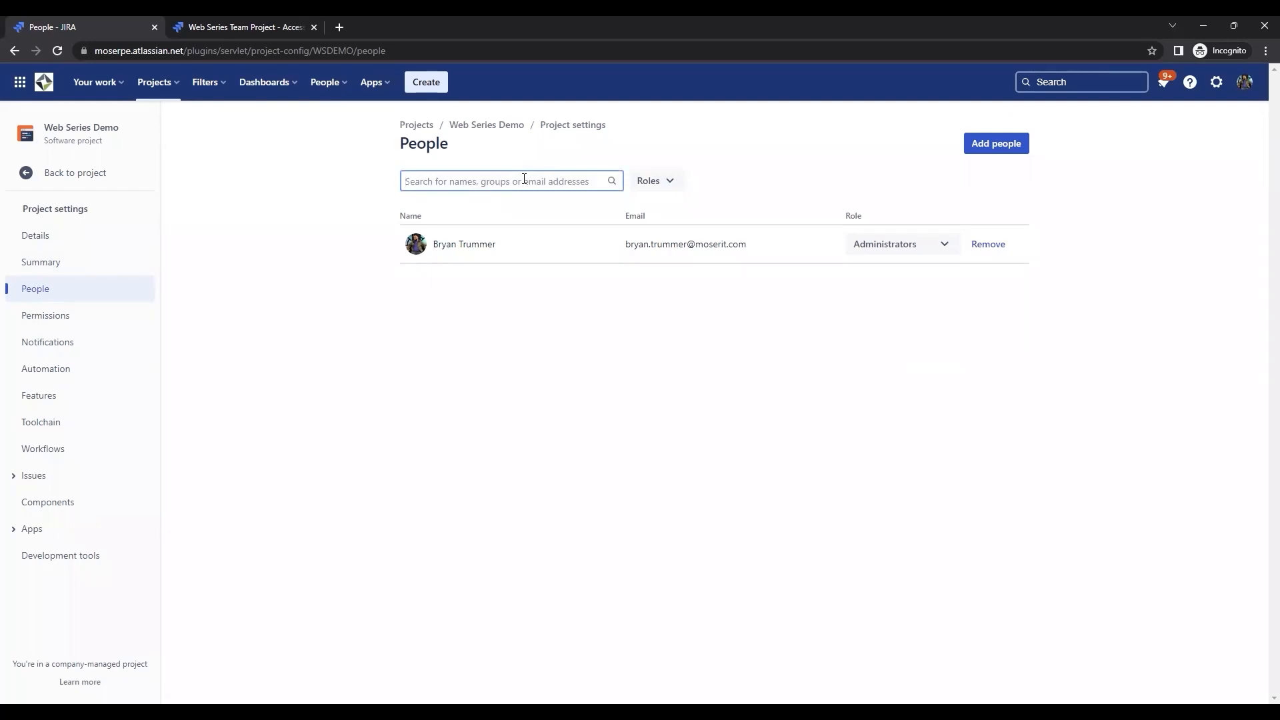
{"action": "left_click", "coordinate": [527, 154]}
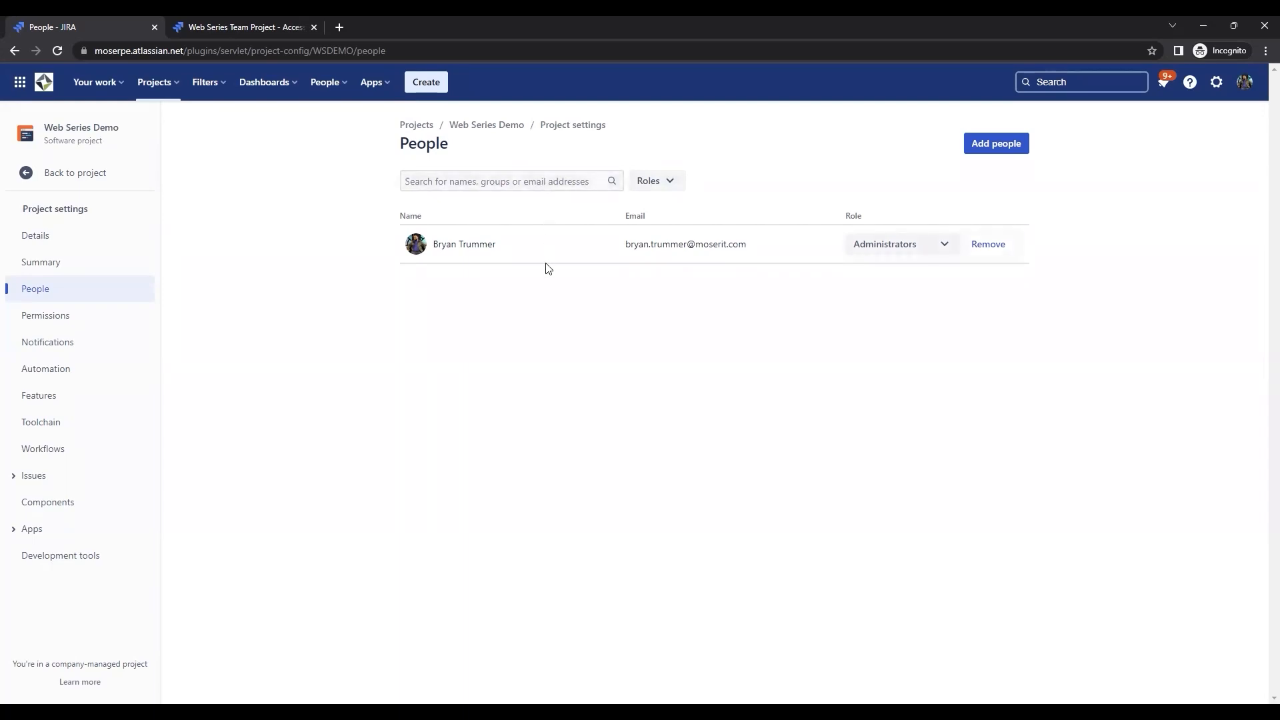
{"action": "left_click", "coordinate": [668, 189]}
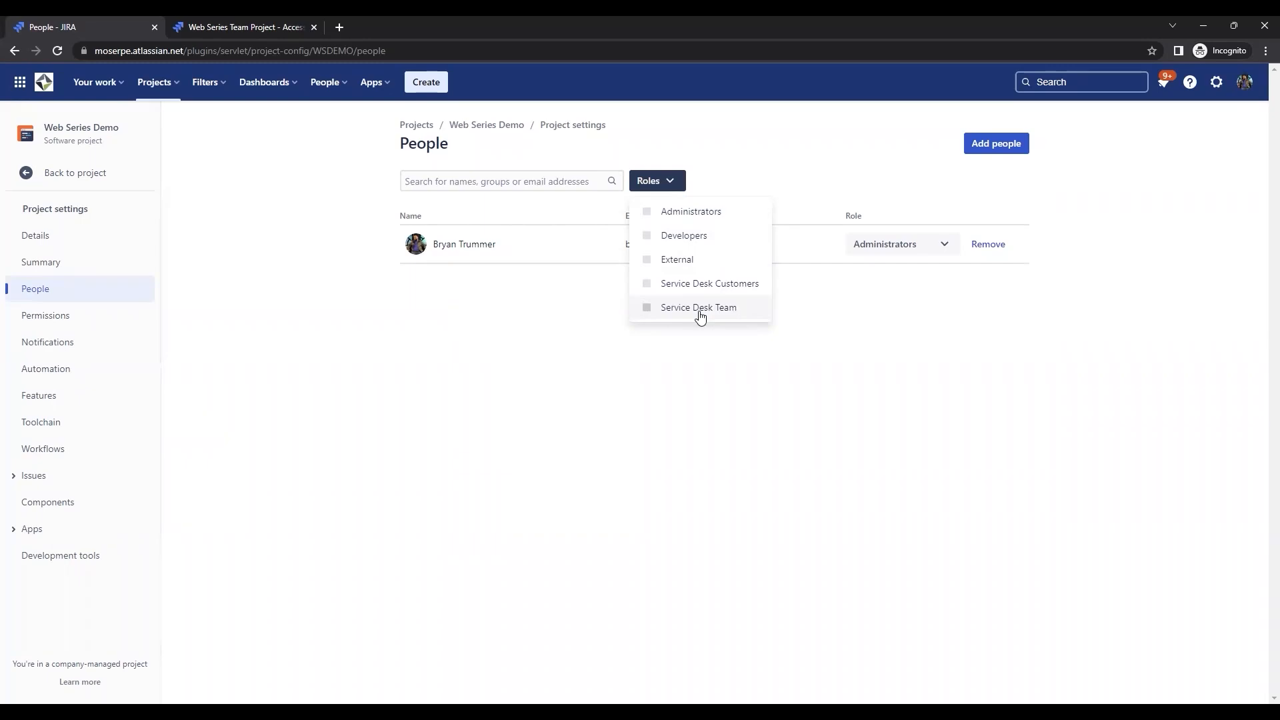
{"action": "left_click", "coordinate": [859, 320]}
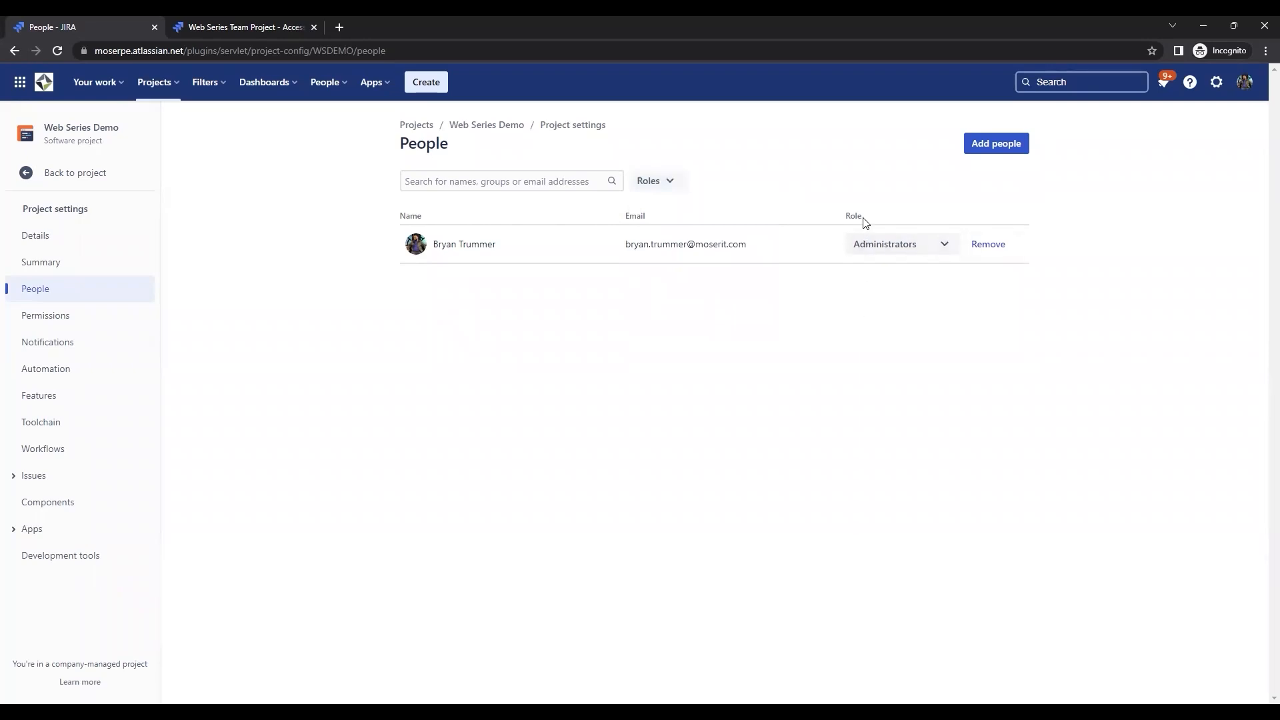
Step: Add the project's existing member again with the Developers role and dismiss the notification
{"action": "left_click", "coordinate": [999, 145]}
{"action": "type", "text": "bryan"}
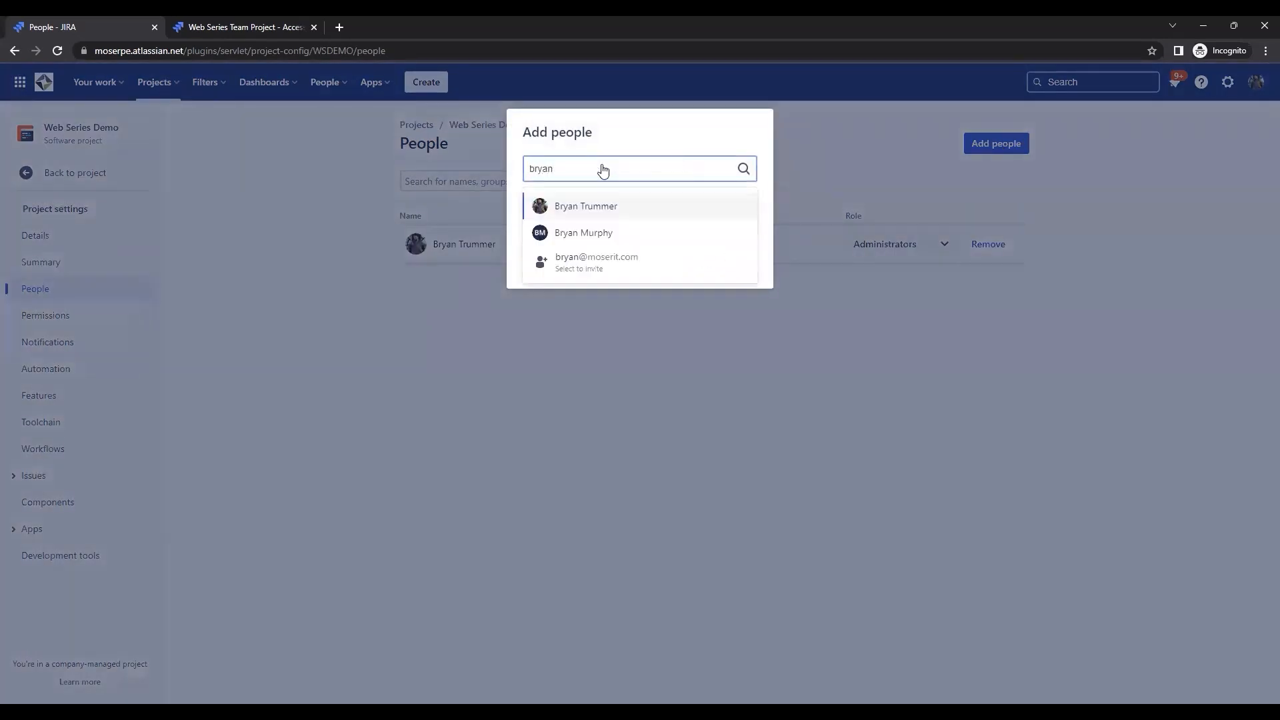
{"action": "left_click", "coordinate": [584, 208]}
{"action": "left_click", "coordinate": [583, 229]}
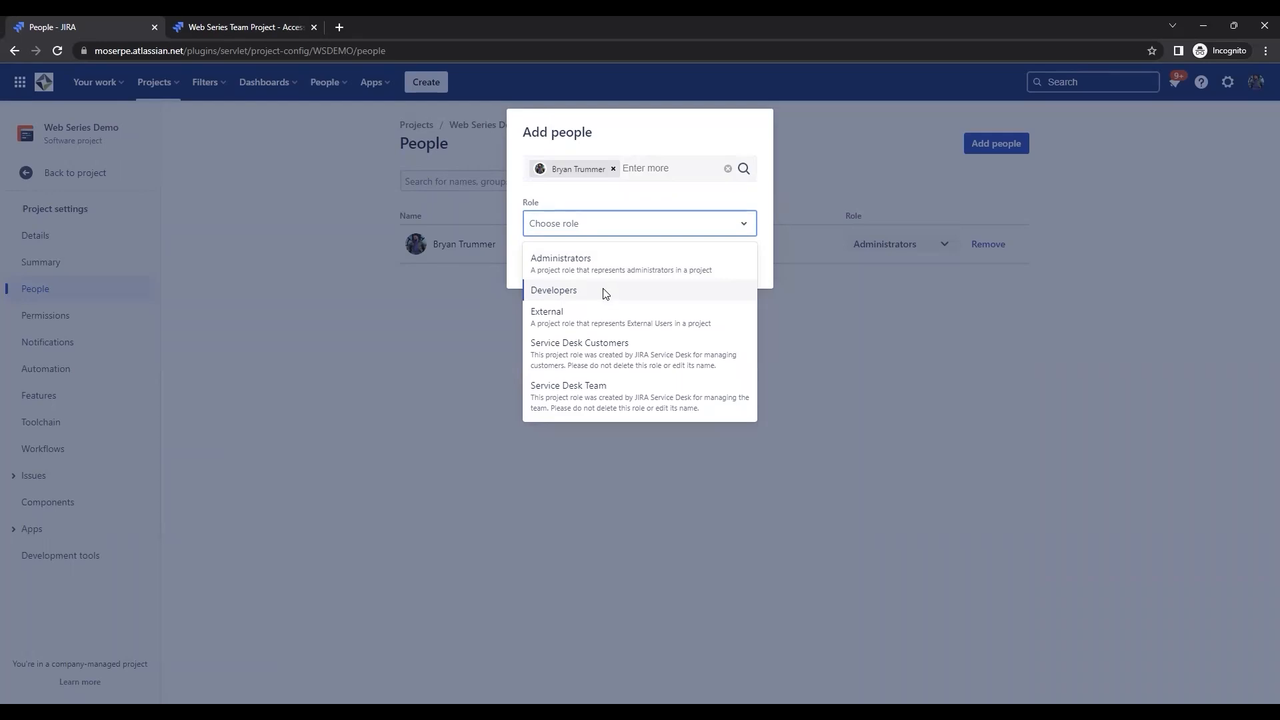
{"action": "left_click", "coordinate": [581, 292]}
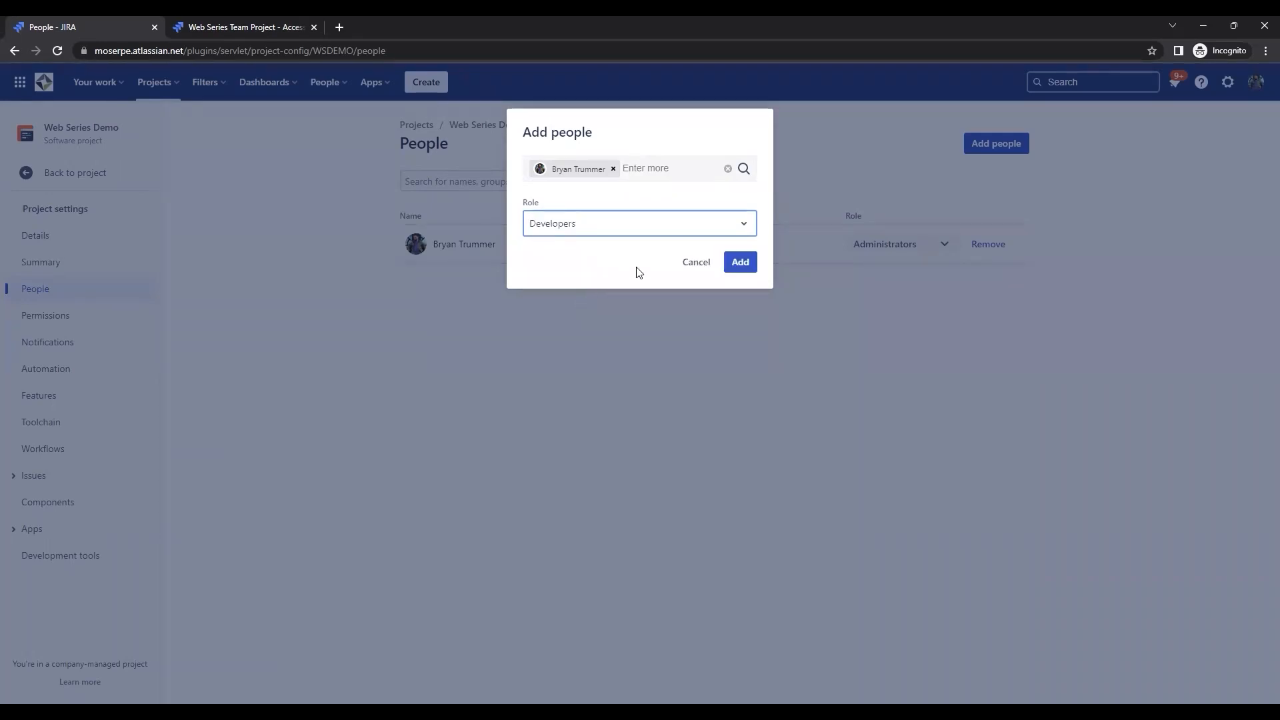
{"action": "left_click", "coordinate": [739, 262]}
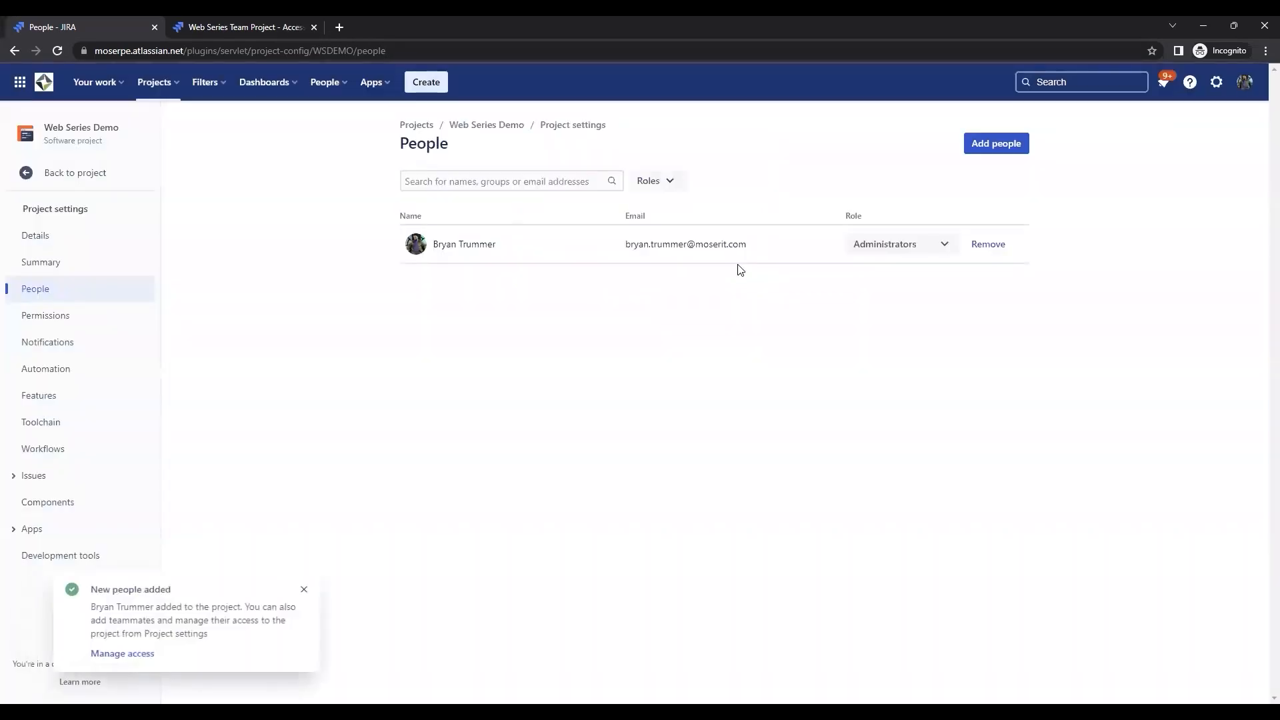
{"action": "left_click", "coordinate": [304, 589]}
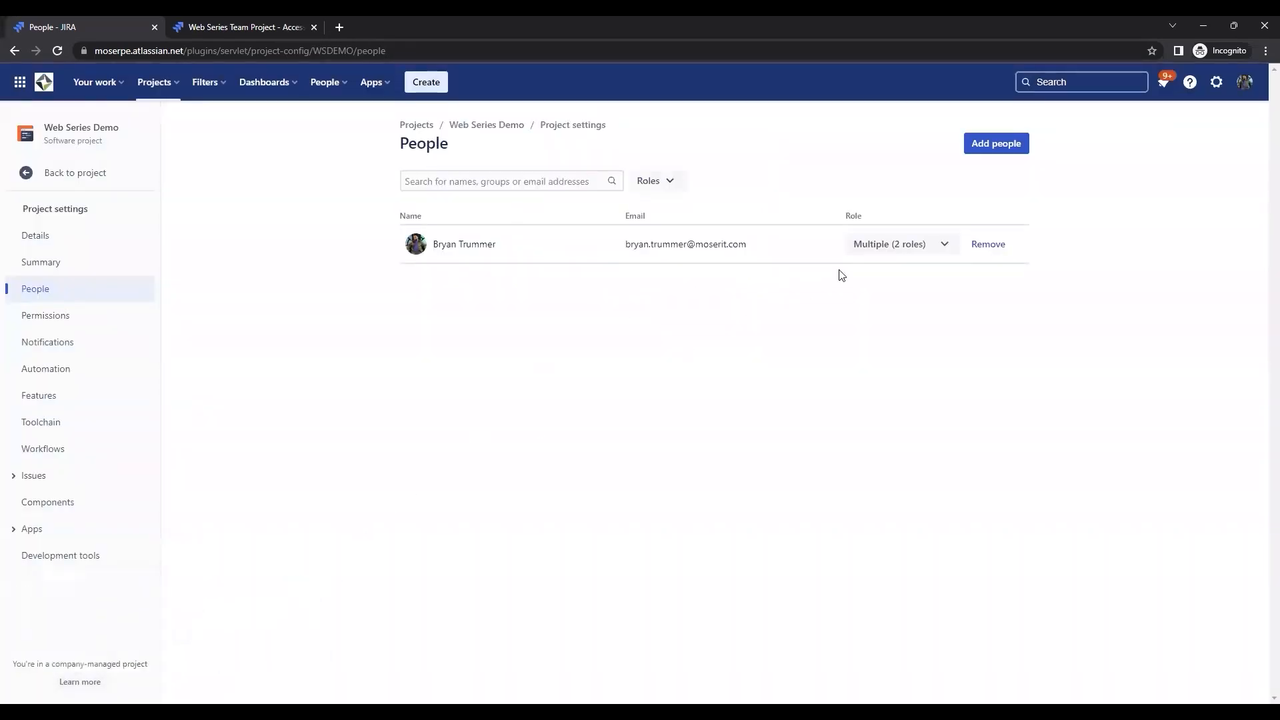
Step: View the roles assigned to the project member, and open and cancel the confirmation for removing that member
{"action": "left_click", "coordinate": [940, 248]}
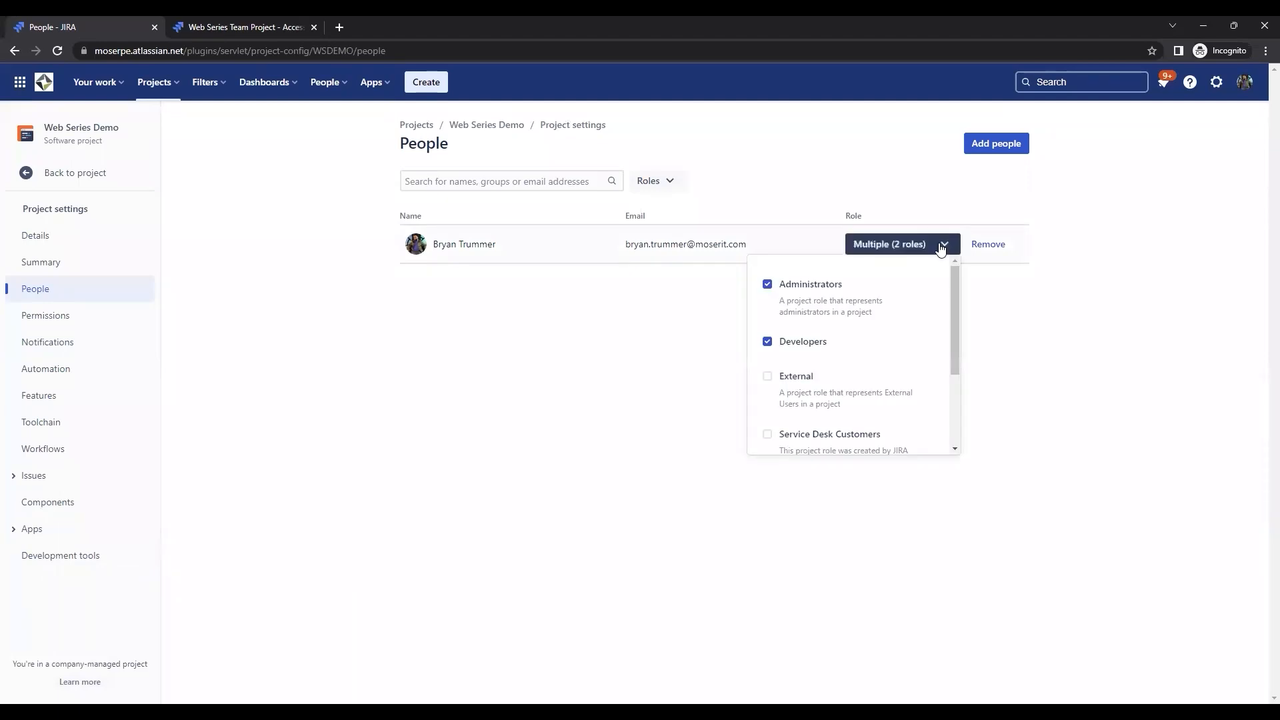
{"action": "left_click", "coordinate": [941, 248]}
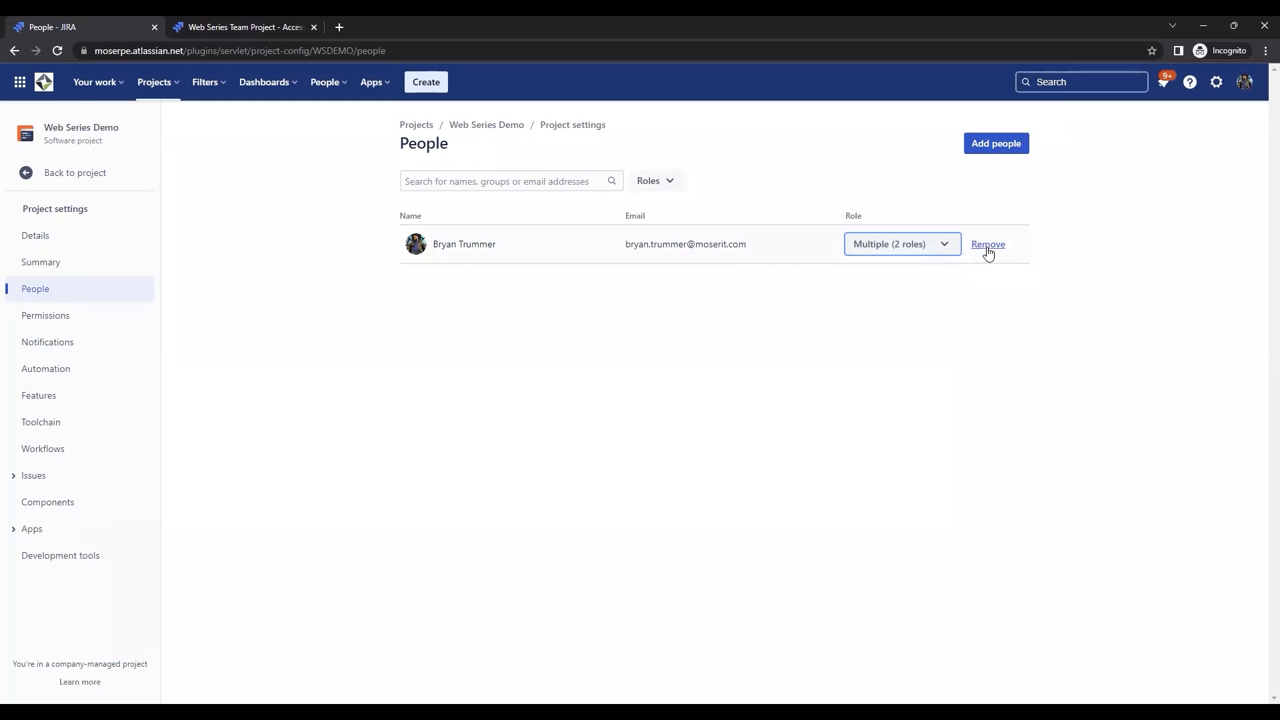
{"action": "left_click", "coordinate": [988, 245]}
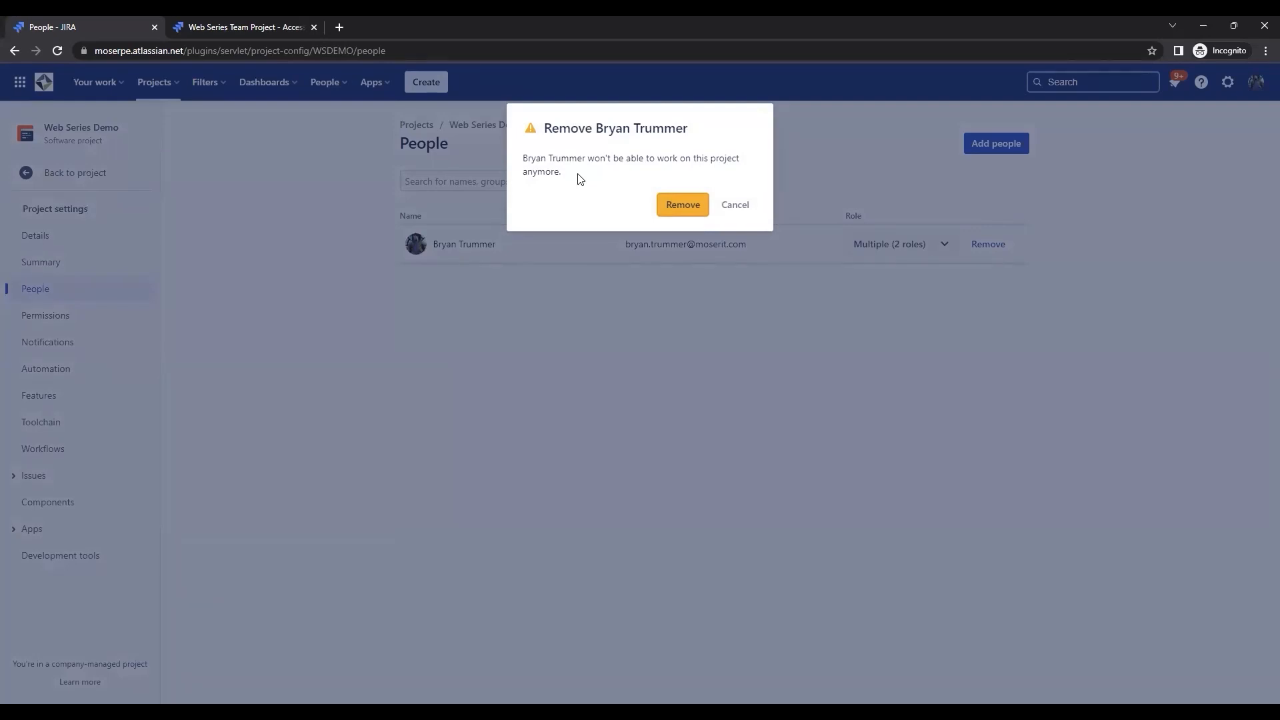
{"action": "left_click", "coordinate": [732, 206]}
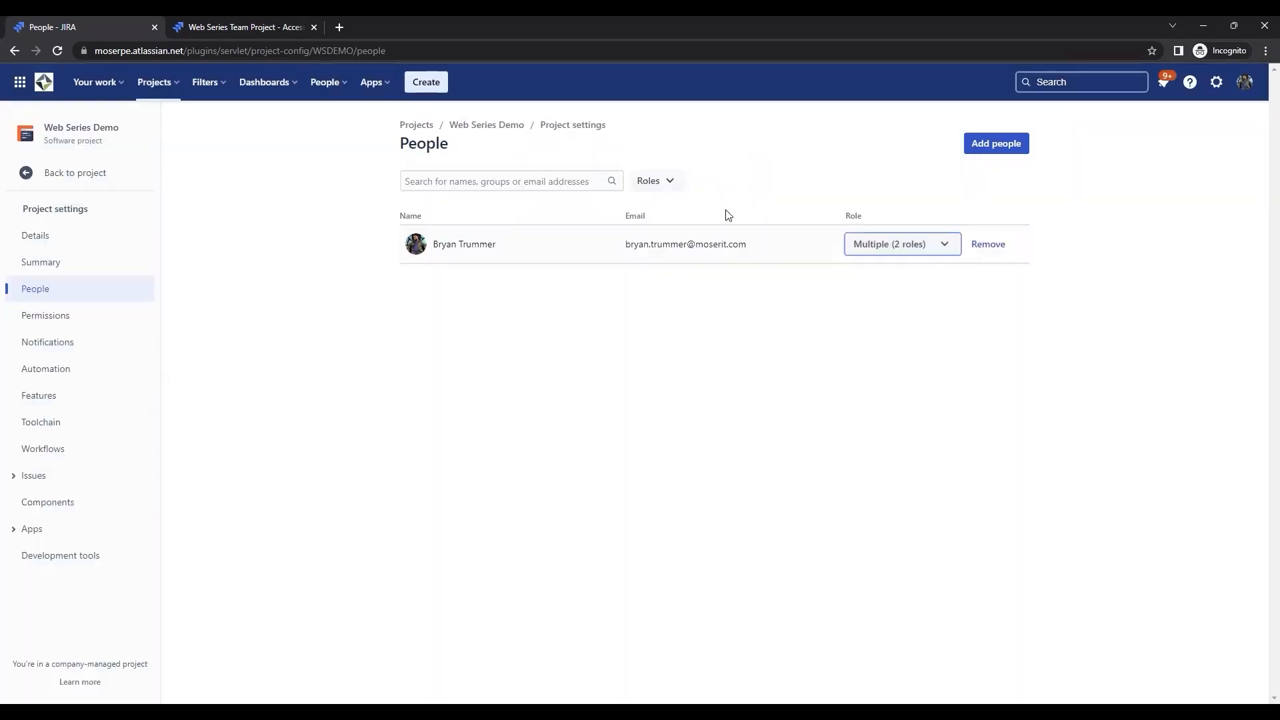
Step: Remove the Developers role from the project member, keeping only the Administrators role assigned
{"action": "left_click", "coordinate": [924, 251]}
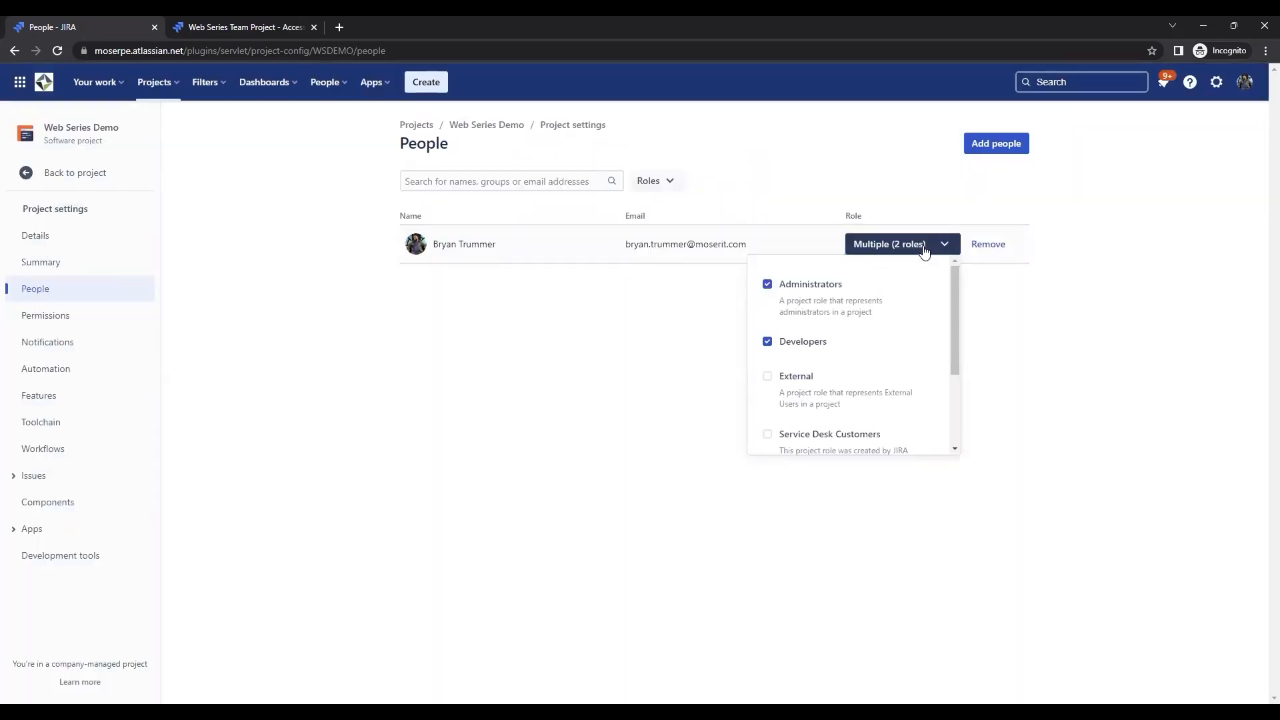
{"action": "left_click", "coordinate": [767, 342]}
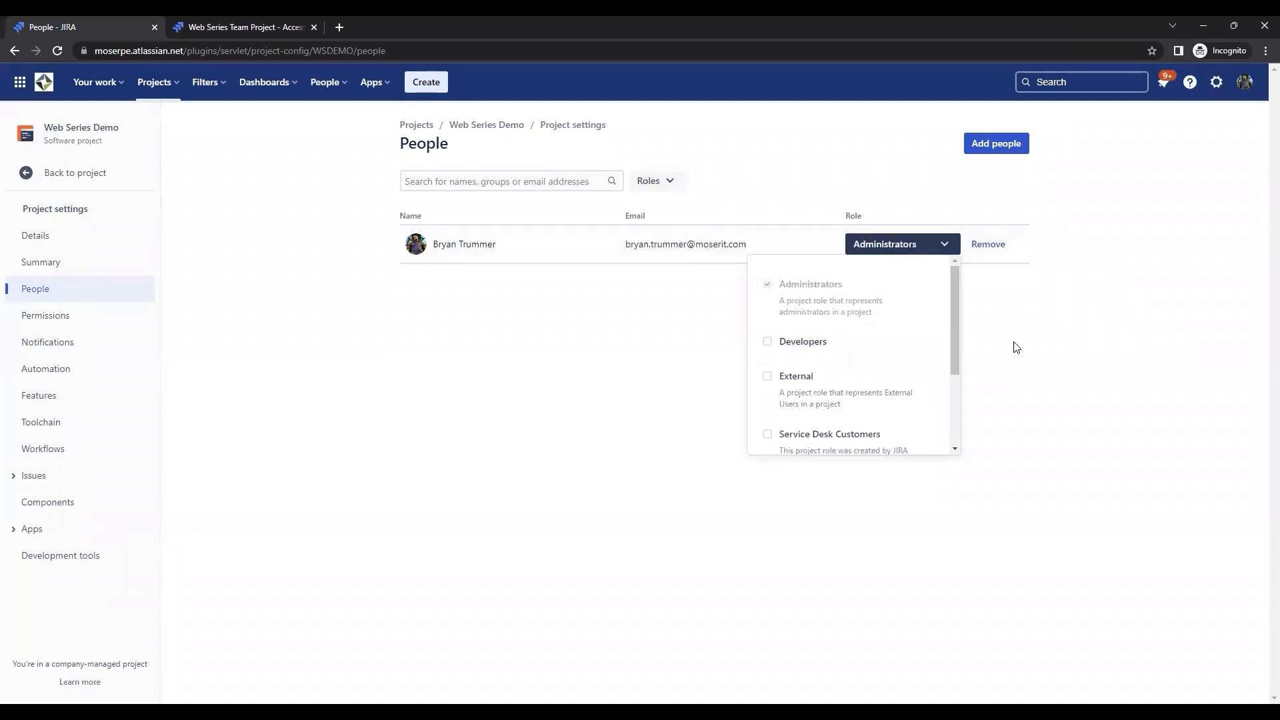
{"action": "left_click", "coordinate": [767, 342]}
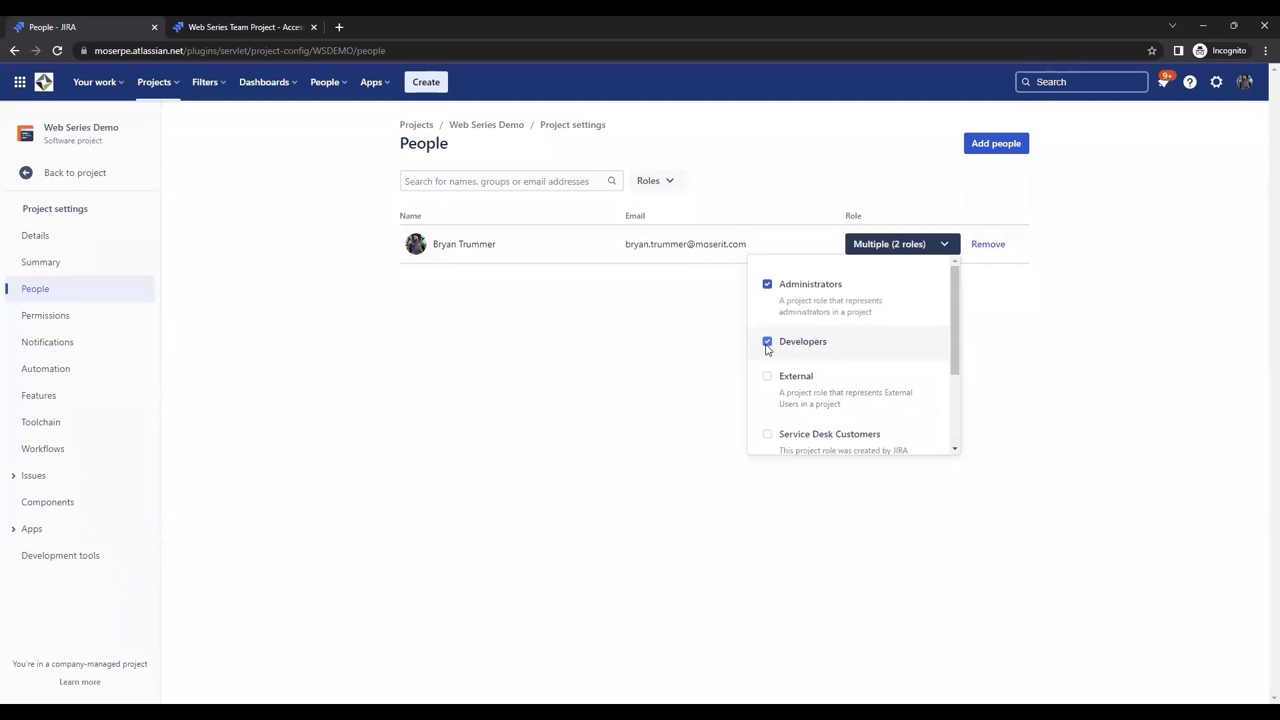
{"action": "left_click", "coordinate": [767, 342]}
{"action": "left_click", "coordinate": [1030, 340]}
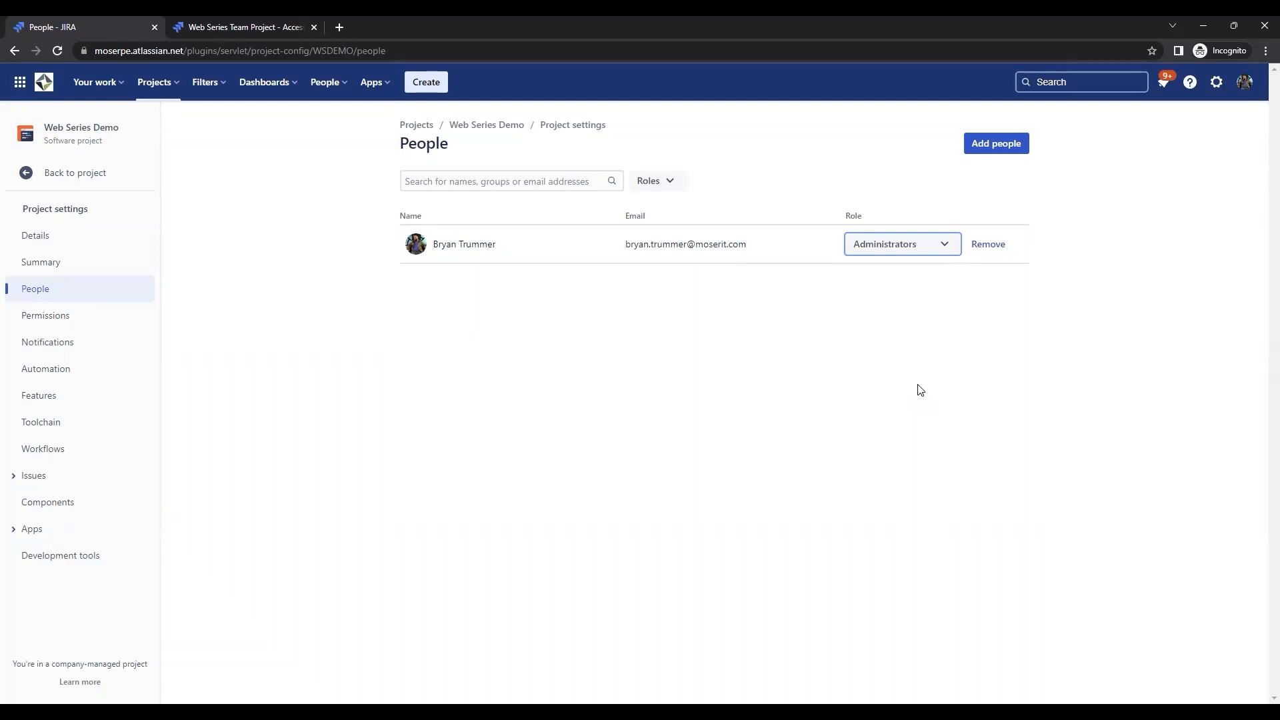
Step: Search the administration commands for "roles" and open the Project roles page
{"action": "left_click", "coordinate": [721, 130]}
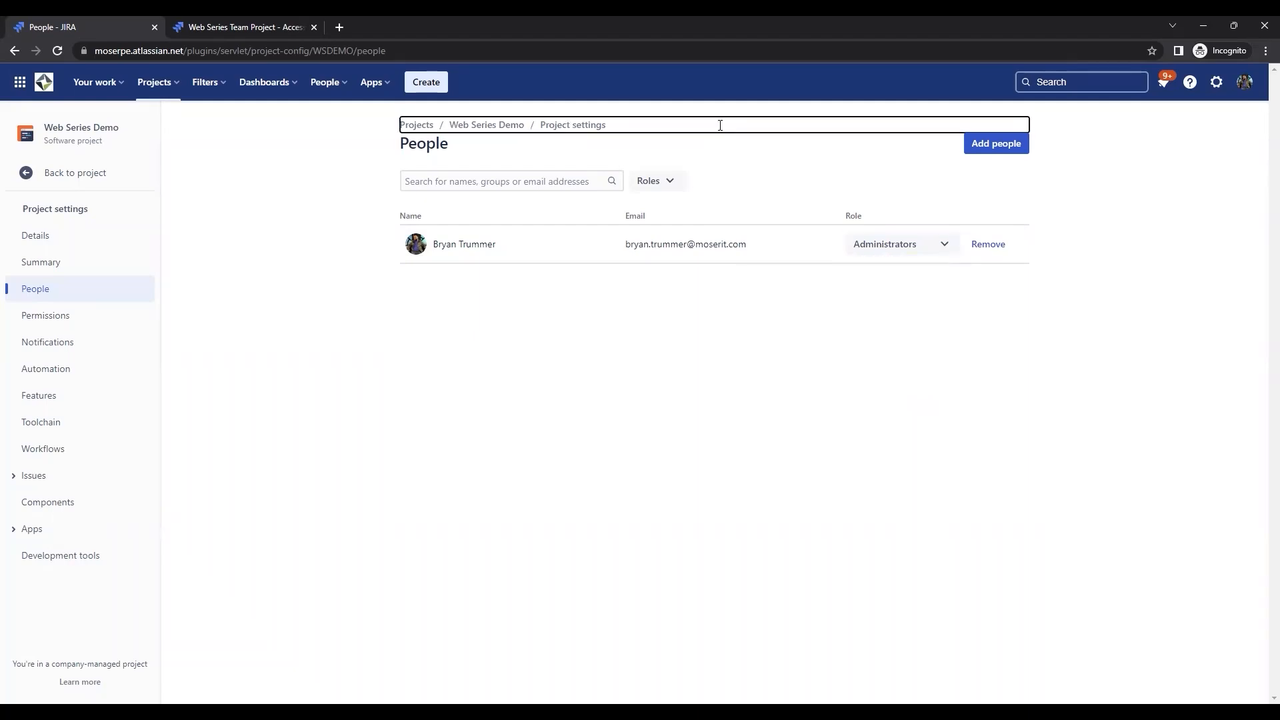
{"action": "key", "text": "period"}
{"action": "type", "text": "u"}
{"action": "key", "text": "BackSpace"}
{"action": "type", "text": "roles"}
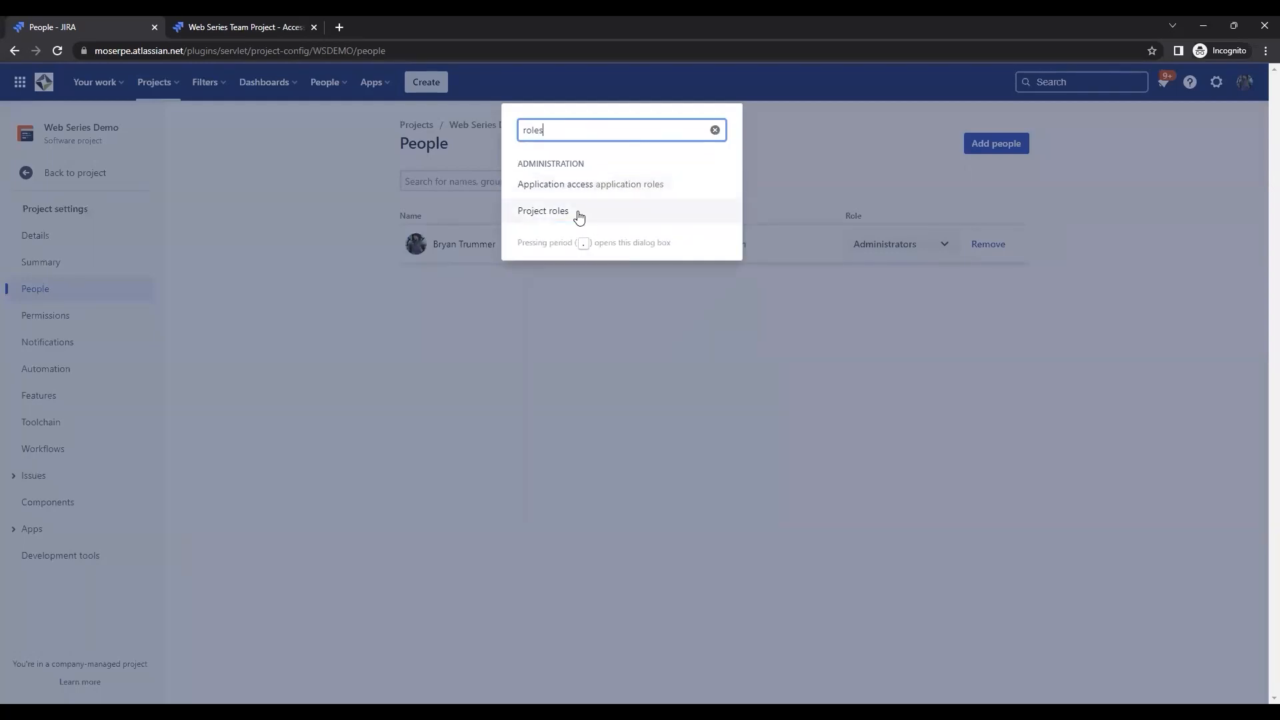
{"action": "left_click", "coordinate": [579, 217]}
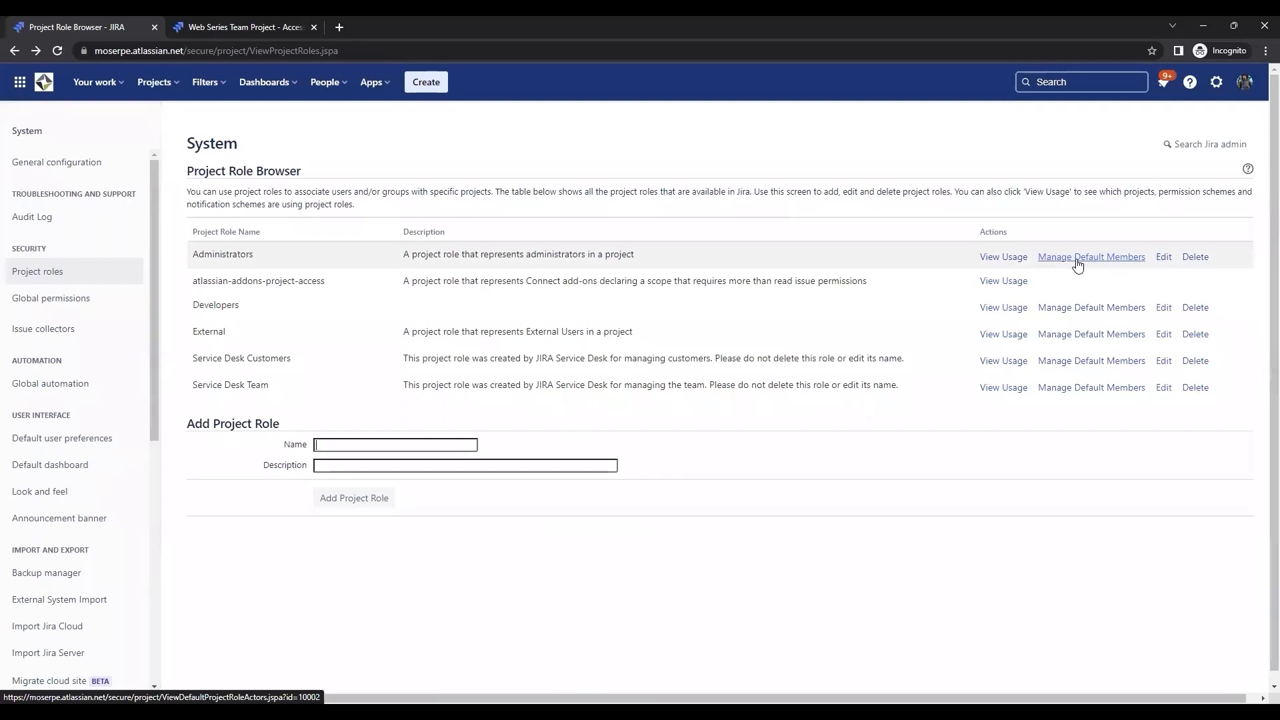
Step: View the Administrators role's default members and its name and description edit form, and return to the role list without changes
{"action": "left_click", "coordinate": [1078, 263]}
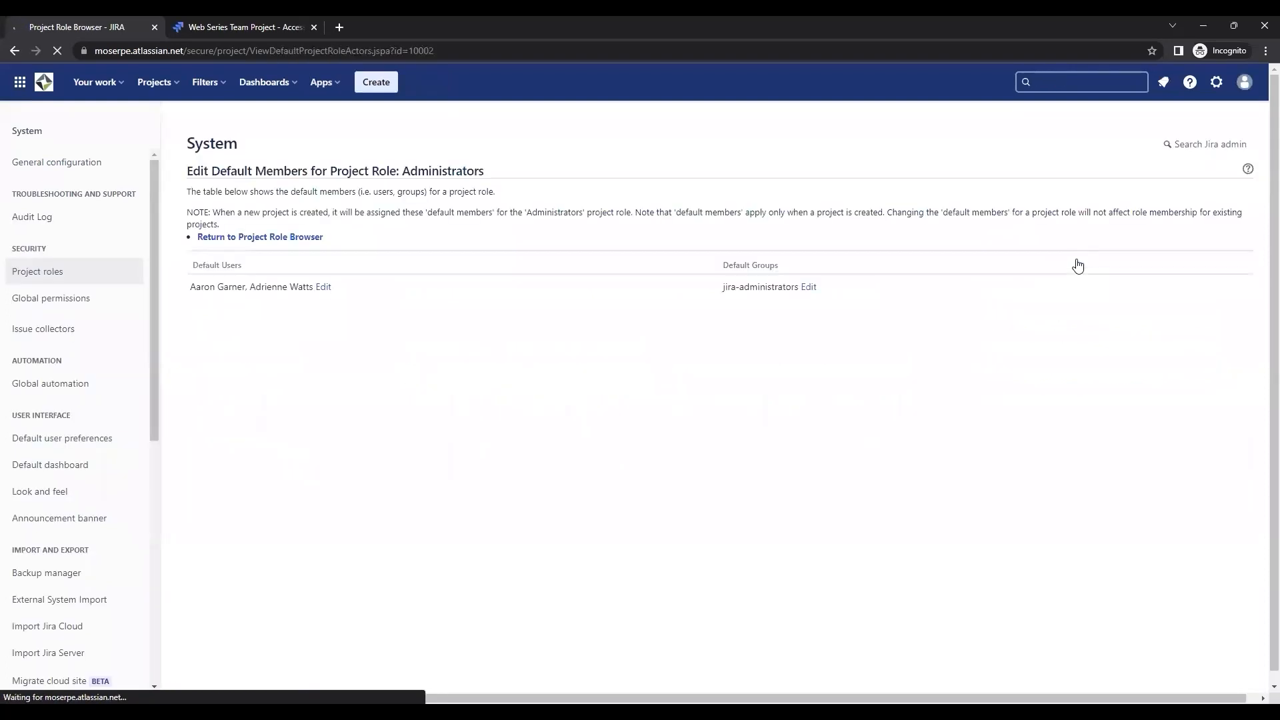
{"action": "key", "text": "alt+Left"}
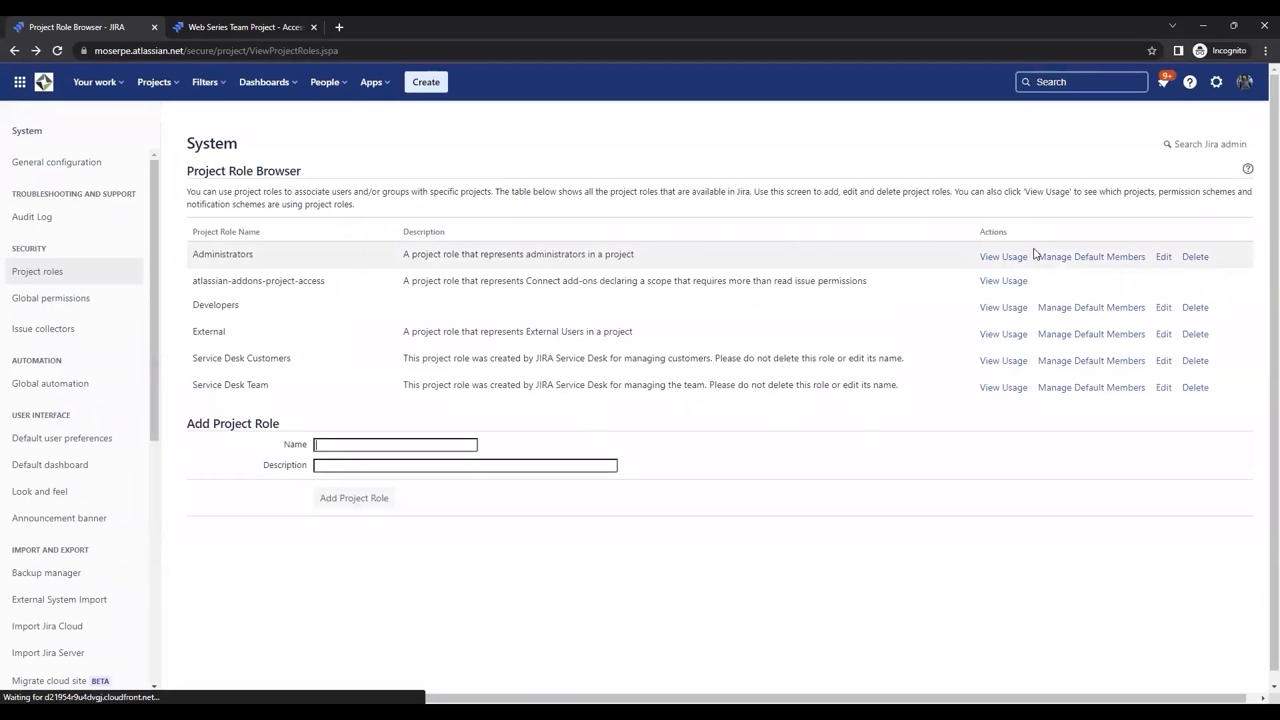
{"action": "left_click", "coordinate": [1164, 258]}
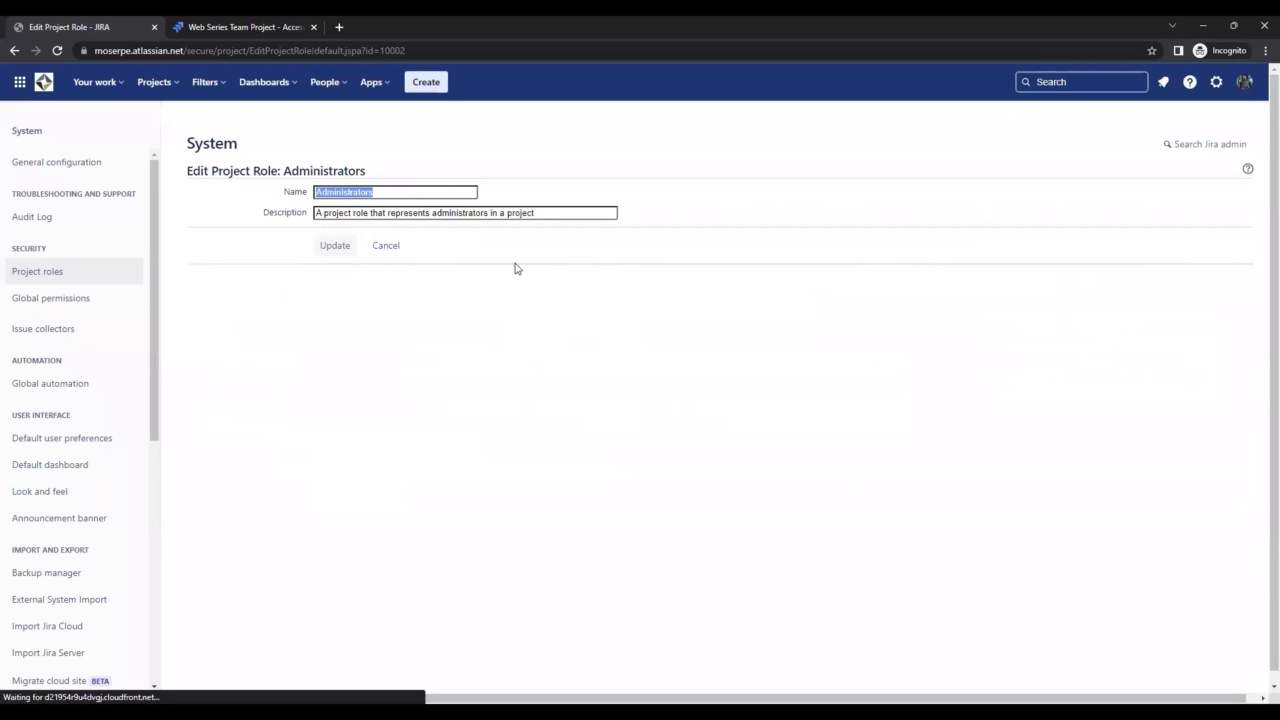
{"action": "left_click", "coordinate": [393, 247]}
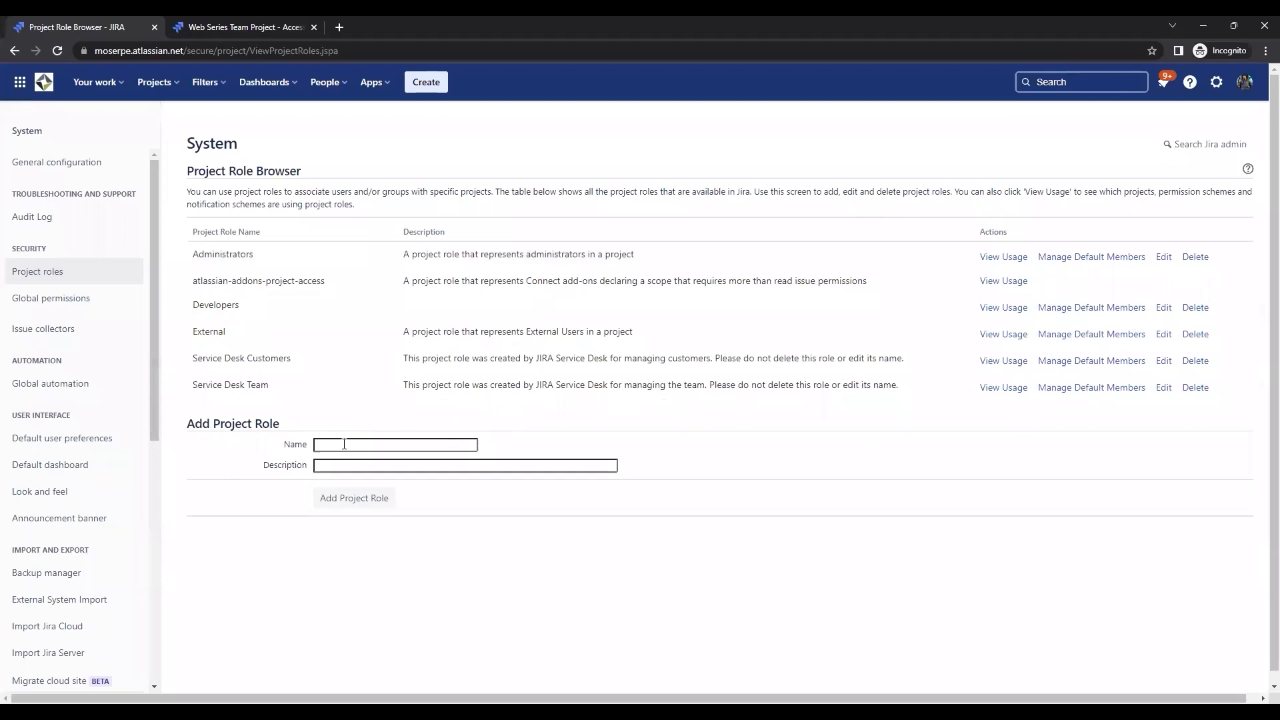
Step: Add a project role named "Demo Project Role" with the description "This is for a demo purpose"
{"action": "type", "text": "Demo Project Role"}
{"action": "key", "text": "Tab"}
{"action": "type", "text": "This is for a demo purpose"}
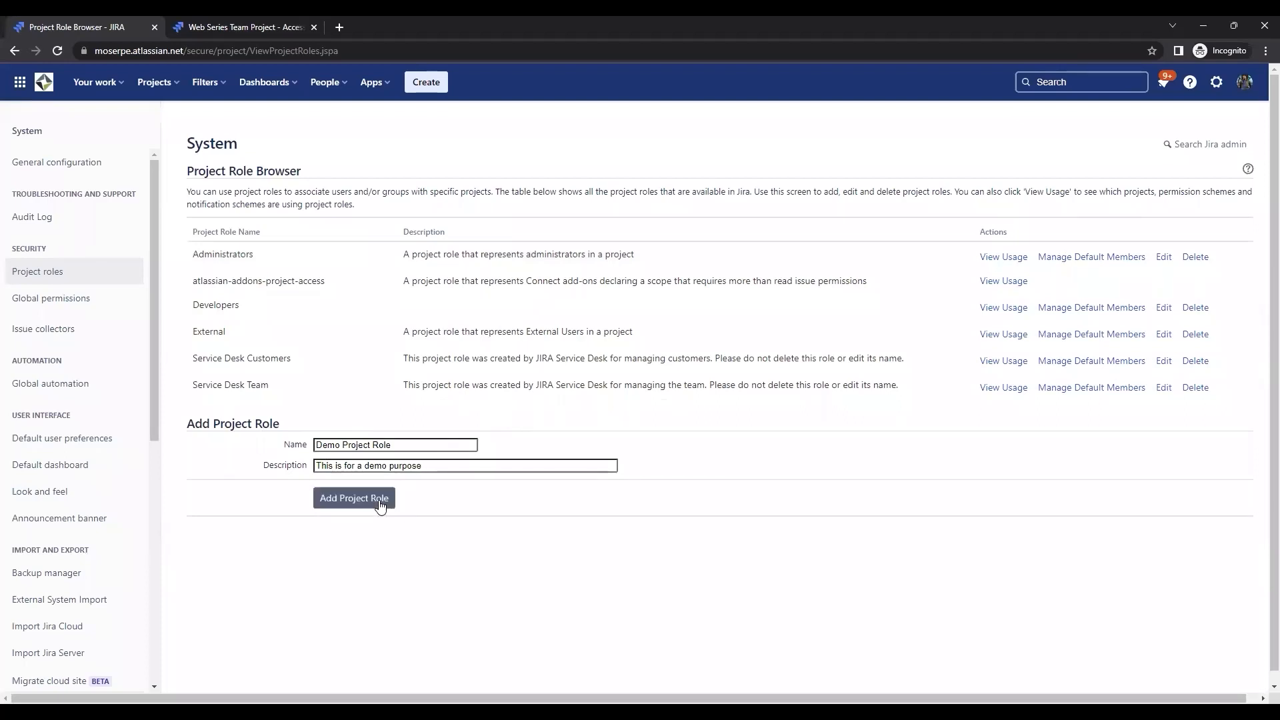
{"action": "left_click", "coordinate": [374, 500]}
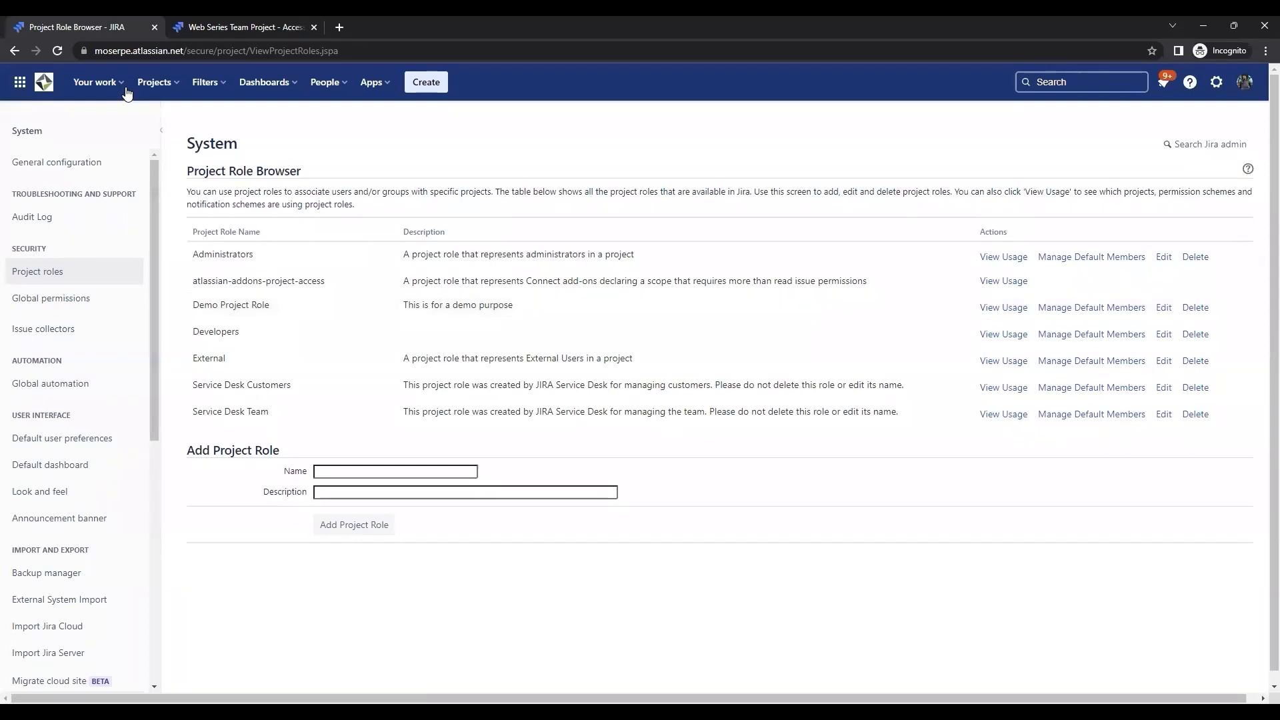
Step: Assign the Demo Project Role to the existing member in the Web Series Demo project's People settings
{"action": "left_click", "coordinate": [156, 82]}
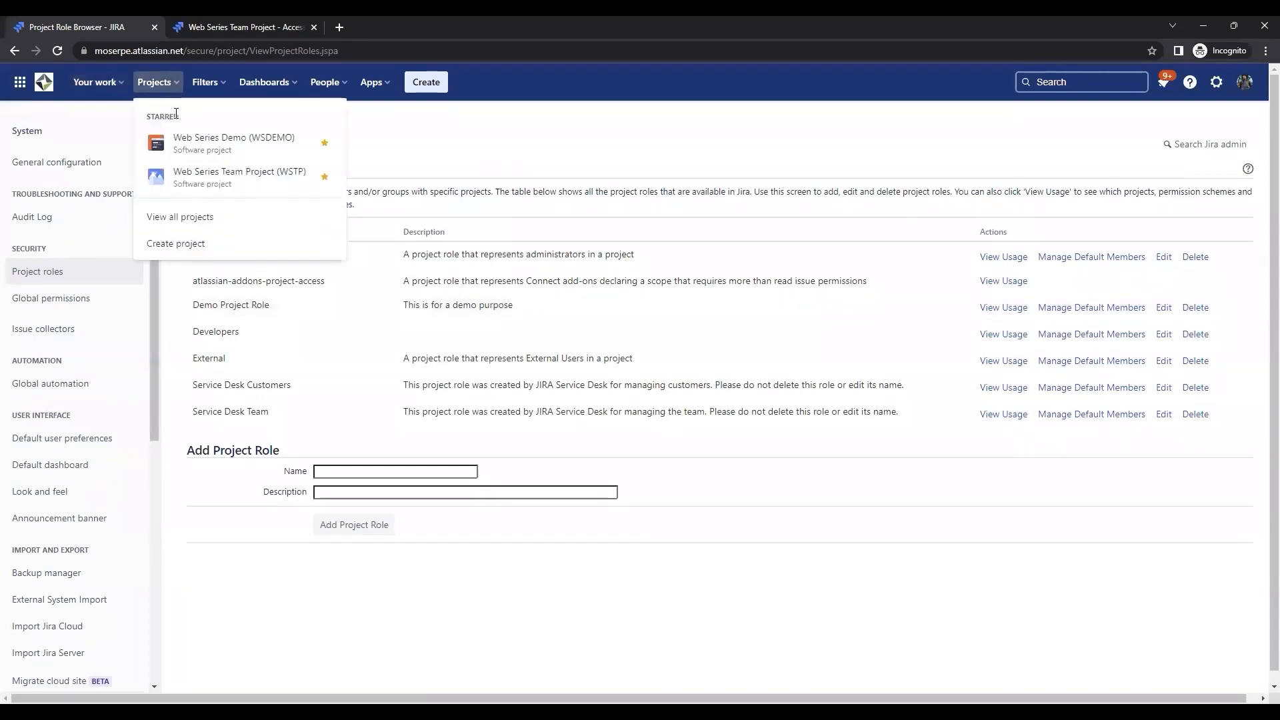
{"action": "left_click", "coordinate": [196, 144]}
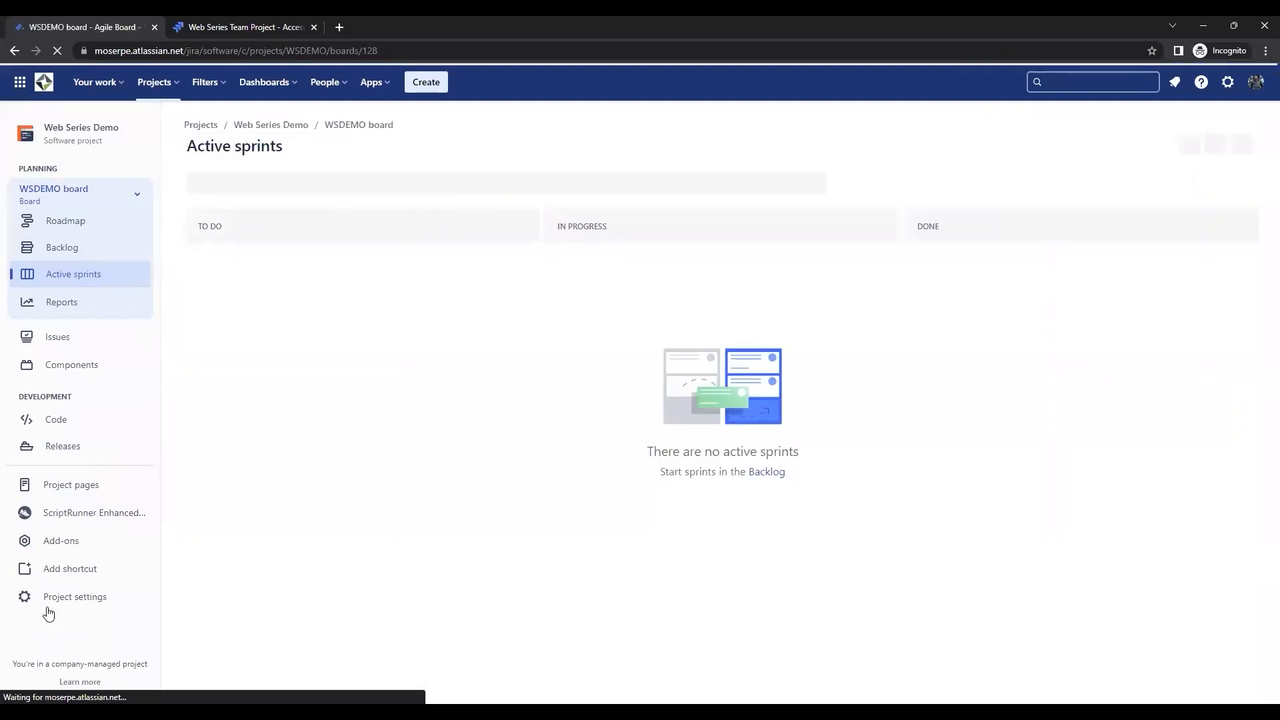
{"action": "left_click", "coordinate": [75, 596]}
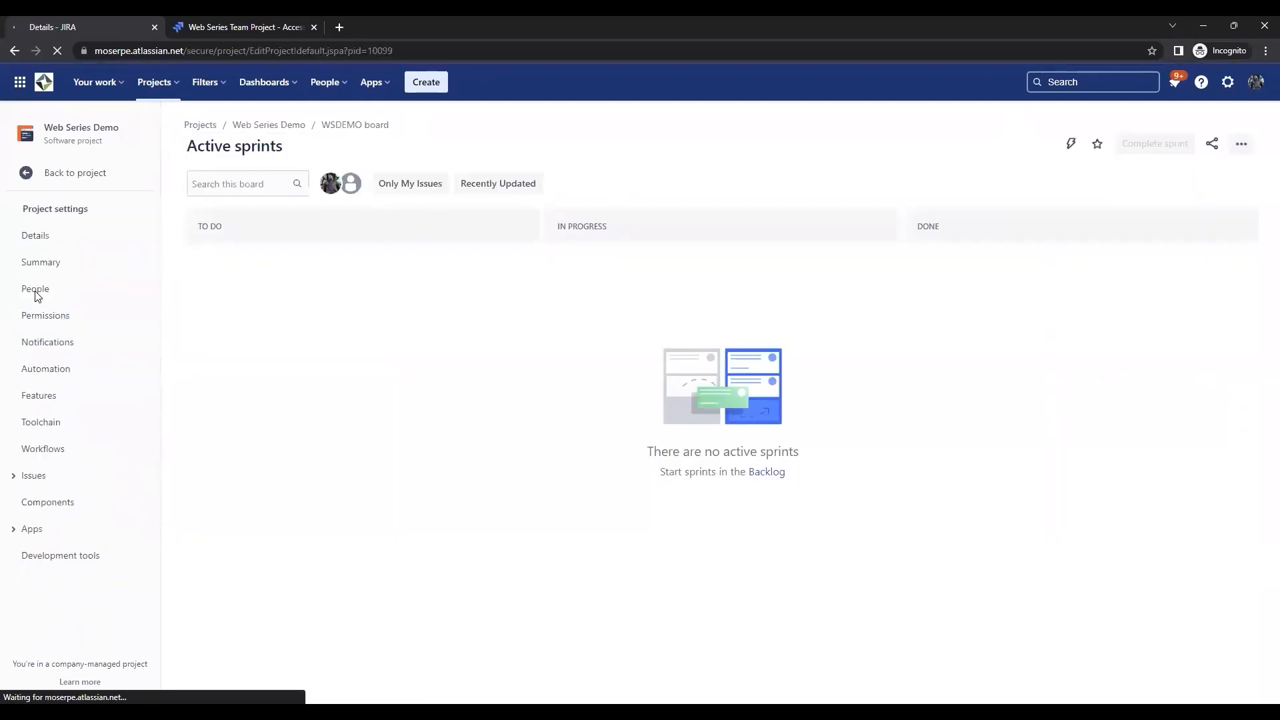
{"action": "left_click", "coordinate": [37, 298]}
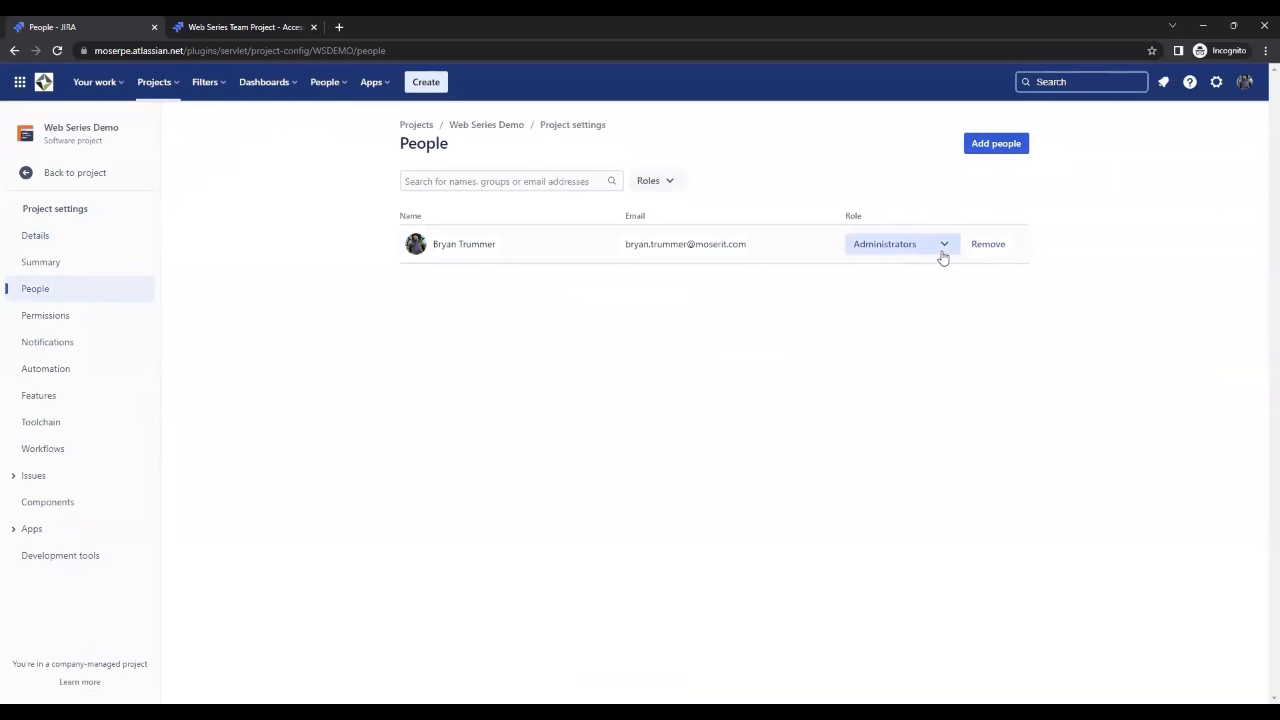
{"action": "left_click", "coordinate": [943, 253]}
{"action": "left_click", "coordinate": [768, 343]}
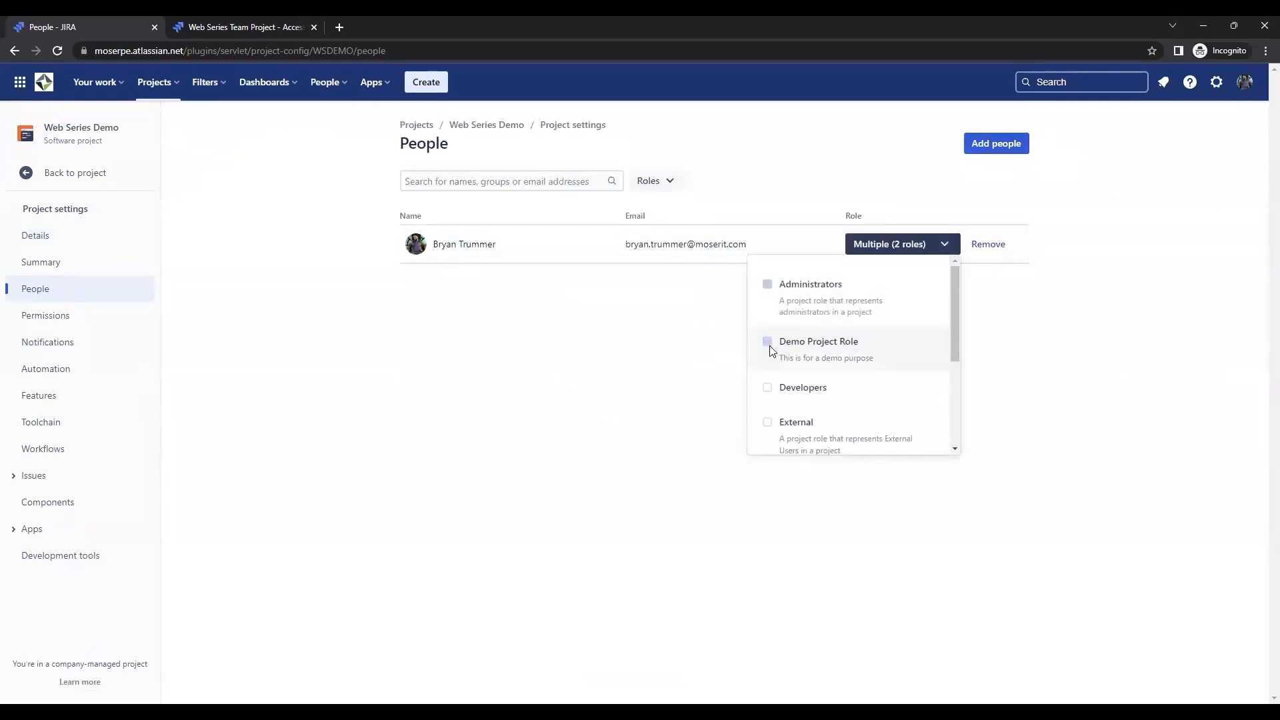
Step: Switch to the Web Series Team Project's access settings and start creating a new role from role management
{"action": "left_click", "coordinate": [1019, 336]}
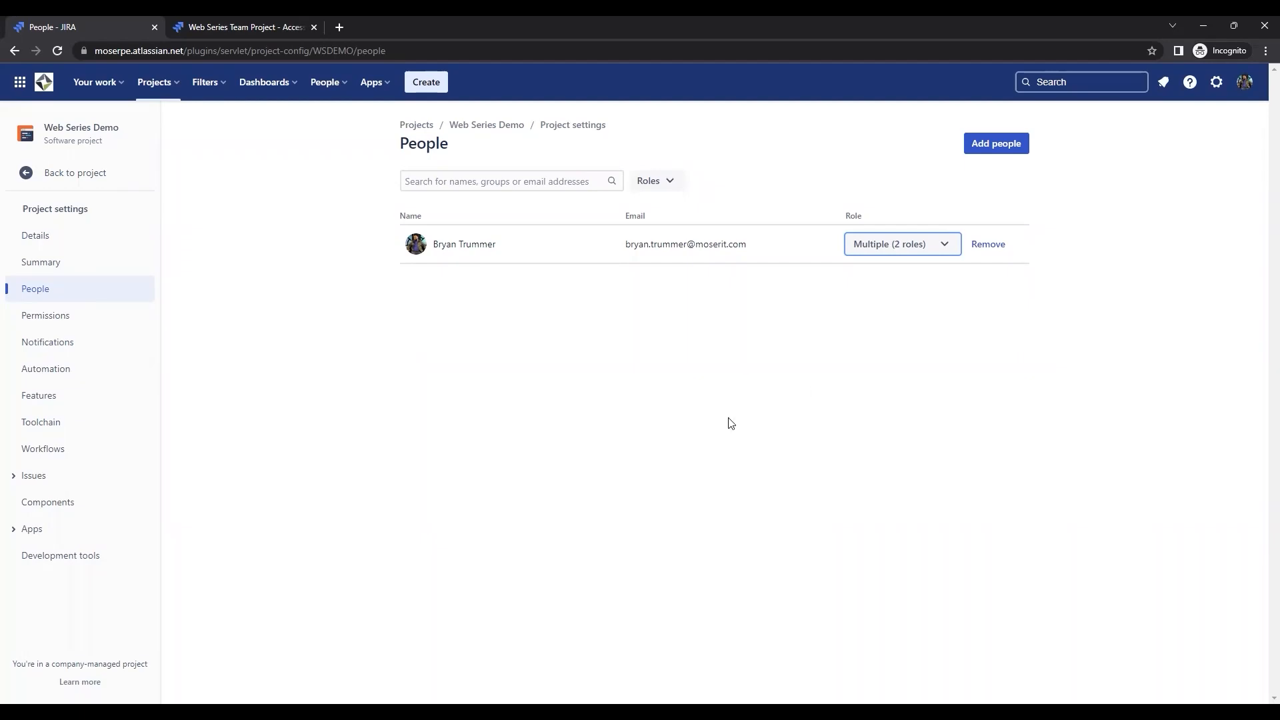
{"action": "left_click", "coordinate": [251, 34]}
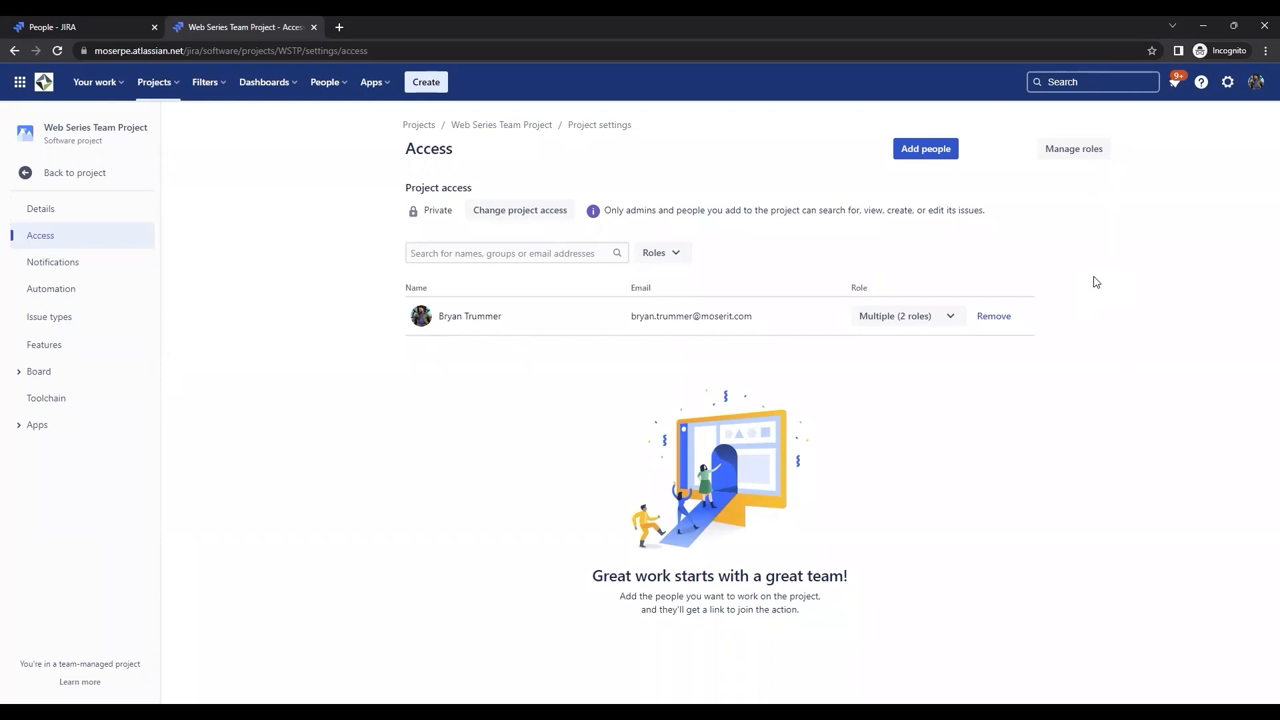
{"action": "left_click", "coordinate": [1065, 159]}
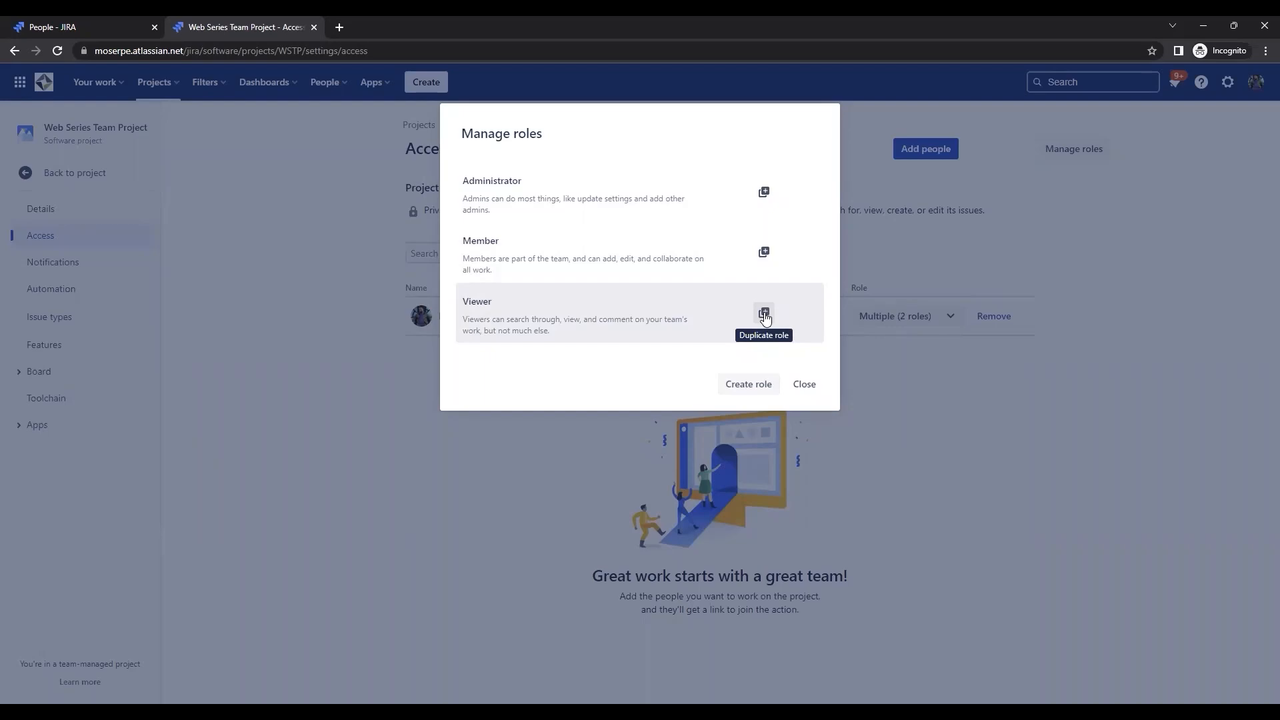
{"action": "left_click", "coordinate": [750, 385]}
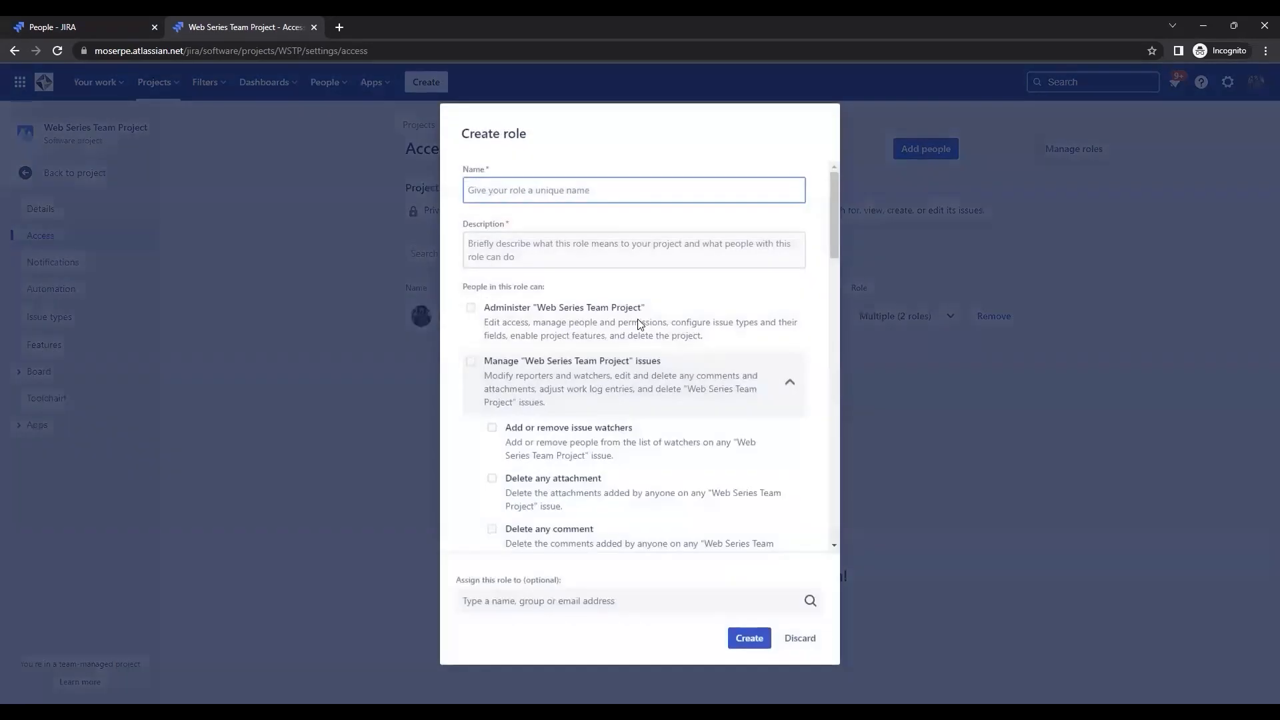
Step: Name the new role "Demo Project Role" and give it the description "This is for demo."
{"action": "type", "text": "Demo Project Role"}
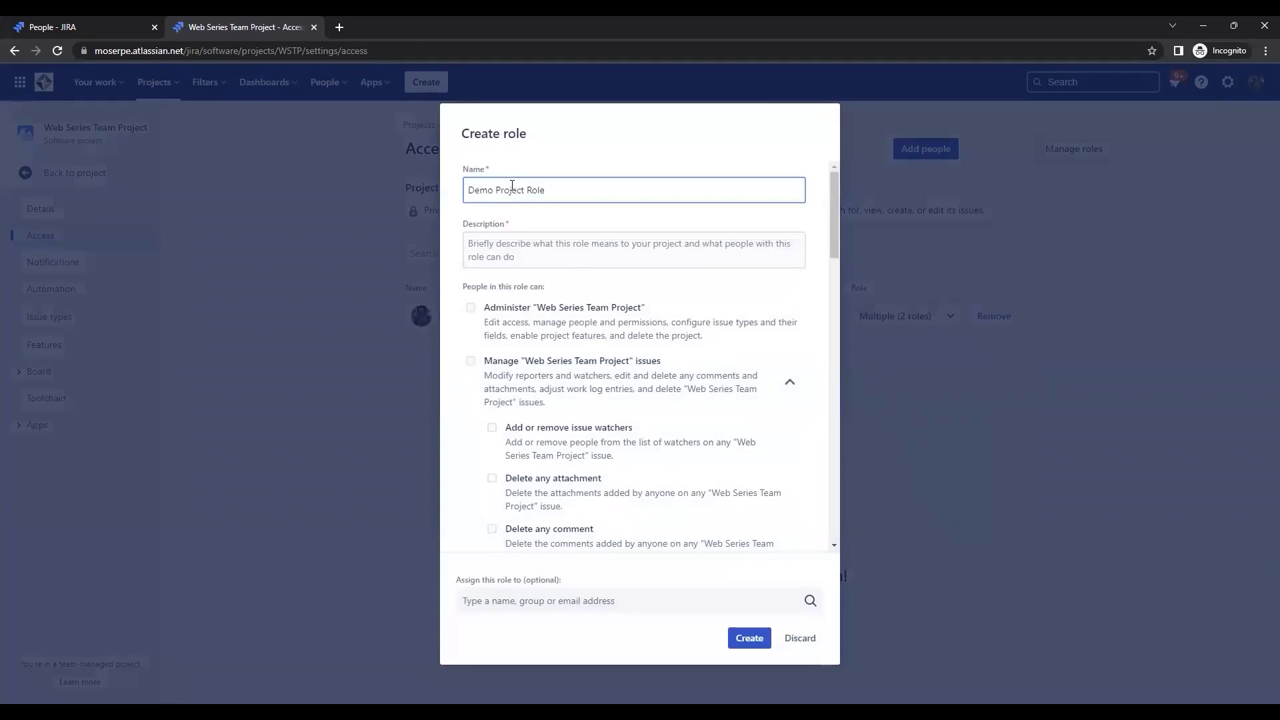
{"action": "left_click", "coordinate": [521, 256]}
{"action": "type", "text": "This"}
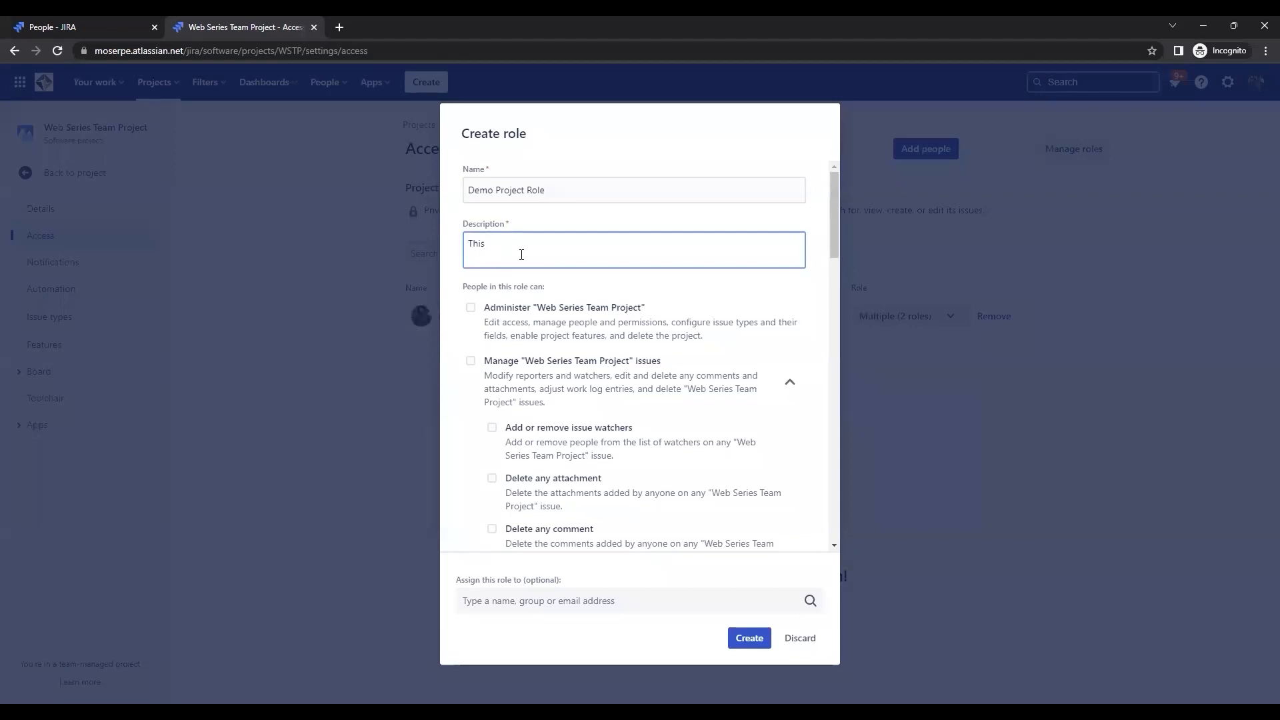
{"action": "type", "text": "is for demo pr"}
{"action": "key", "text": "BackSpace"}
{"action": "key", "text": "BackSpace"}
{"action": "key", "text": "BackSpace"}
{"action": "type", "text": "."}
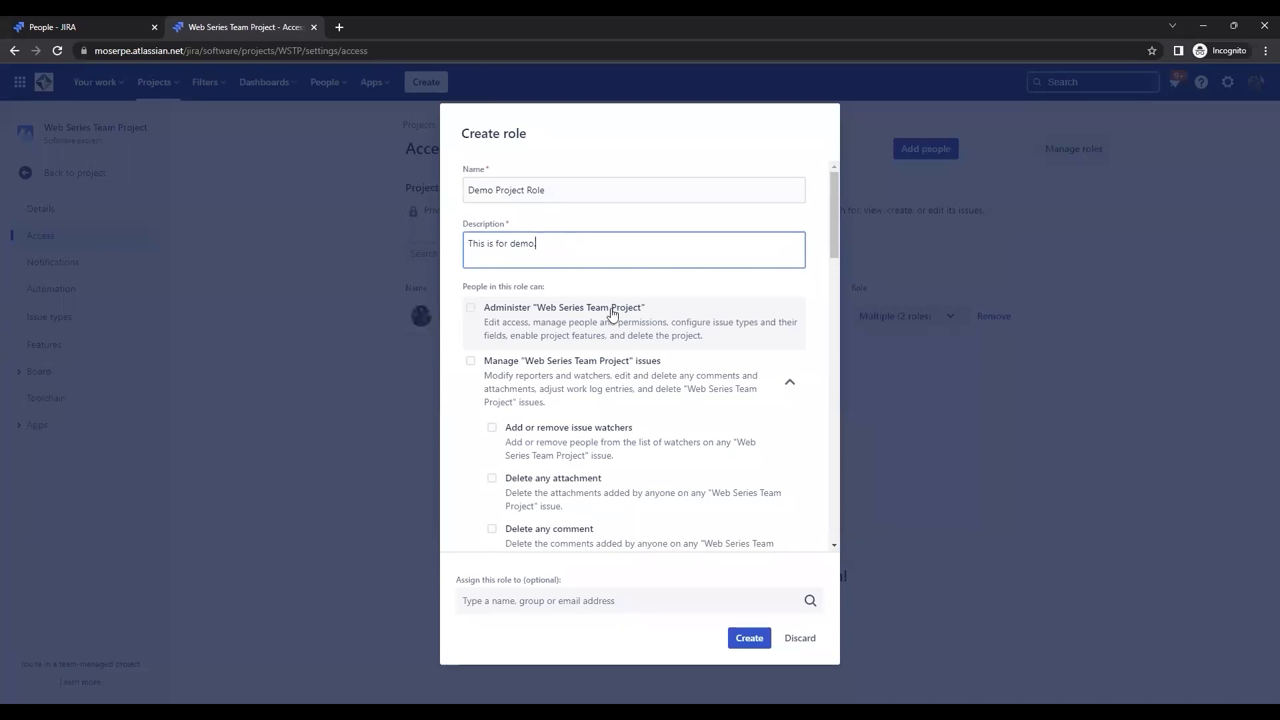
Step: Examine the permissions that can be granted to the role, from managing issues to collaborating on them, without keeping any selected
{"action": "scroll", "coordinate": [624, 330], "scroll_direction": "down", "scroll_amount": 2}
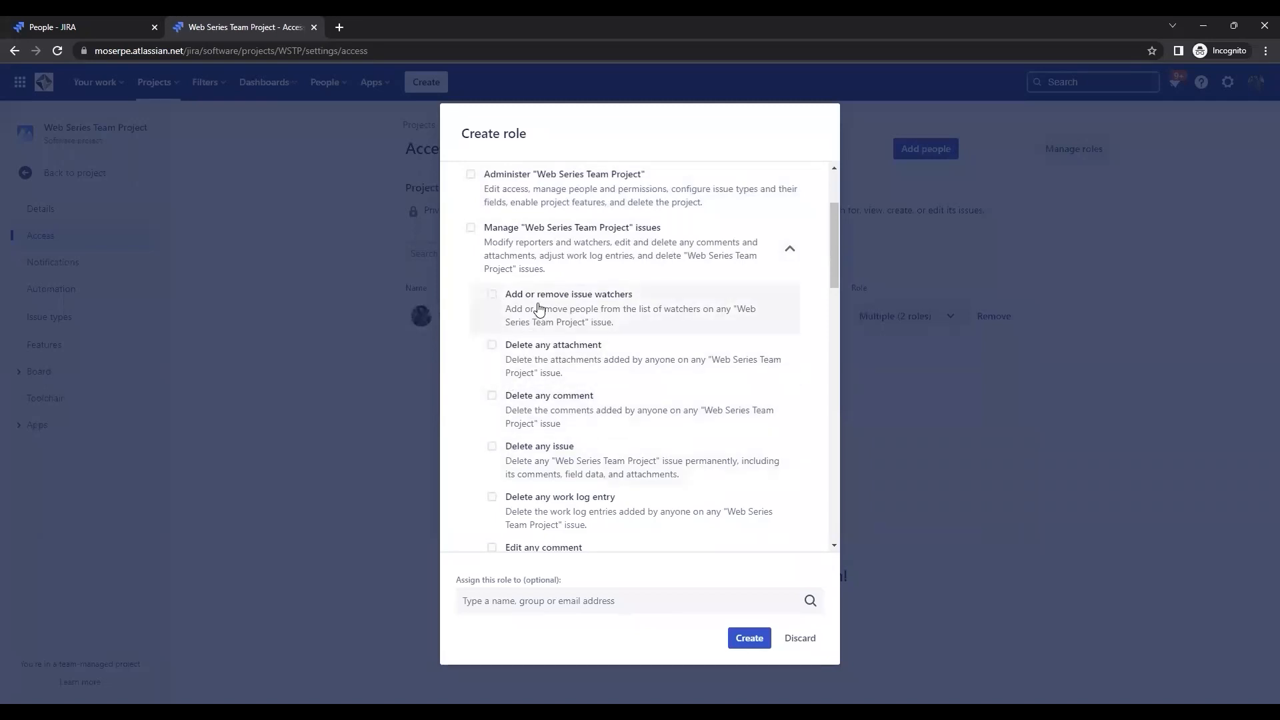
{"action": "left_click", "coordinate": [492, 294]}
{"action": "left_click", "coordinate": [471, 228]}
{"action": "left_click", "coordinate": [471, 228]}
{"action": "scroll", "coordinate": [652, 367], "scroll_direction": "down", "scroll_amount": 2}
{"action": "scroll", "coordinate": [651, 367], "scroll_direction": "down", "scroll_amount": 2}
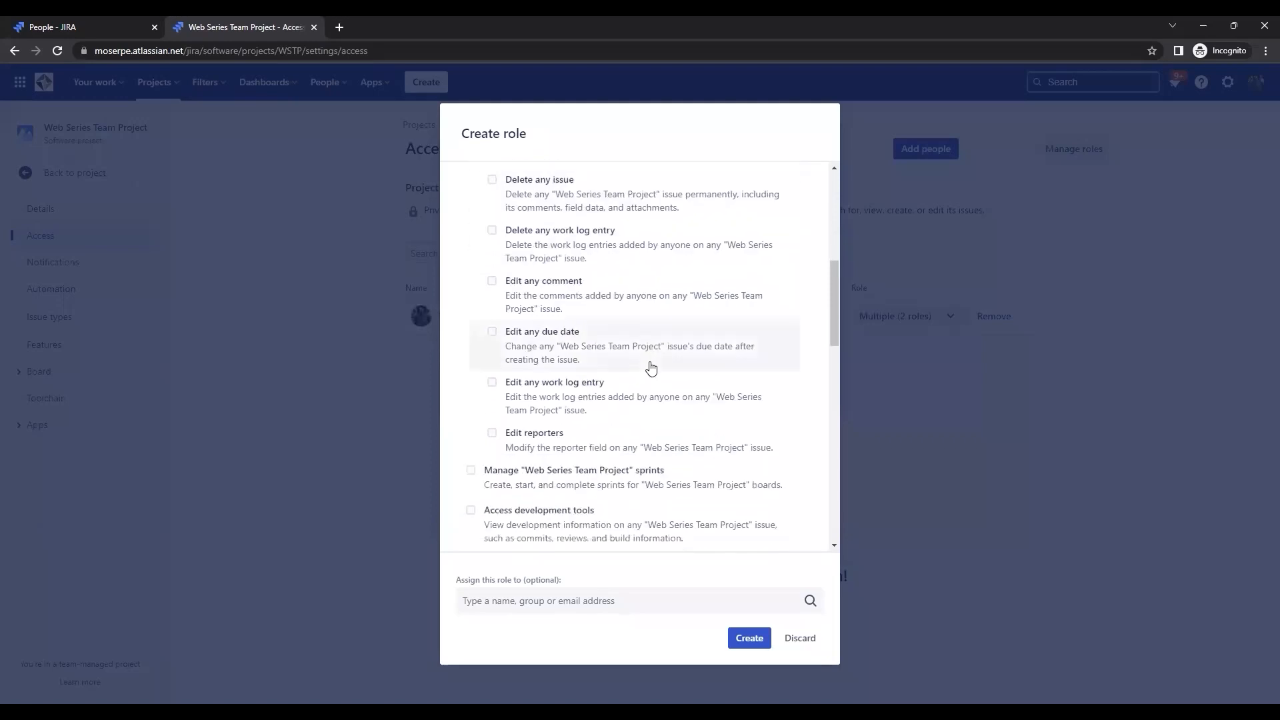
{"action": "scroll", "coordinate": [651, 367], "scroll_direction": "down", "scroll_amount": 1}
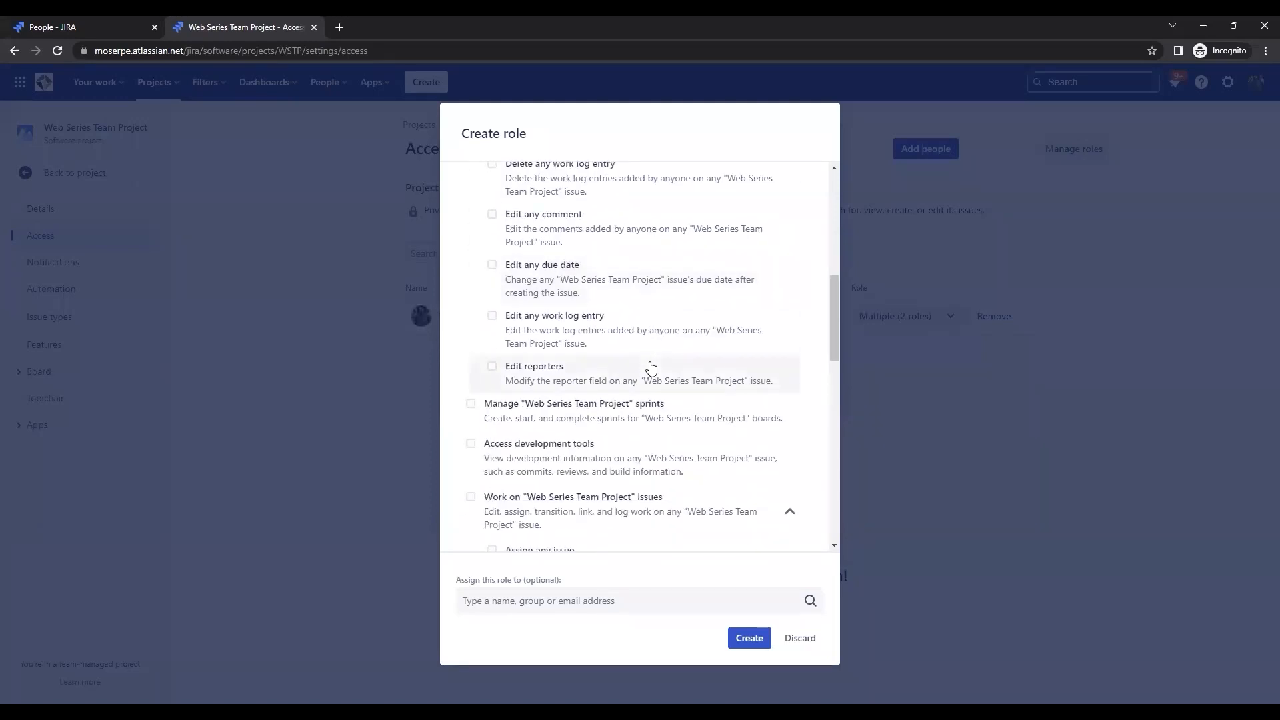
{"action": "scroll", "coordinate": [640, 366], "scroll_direction": "down", "scroll_amount": 1}
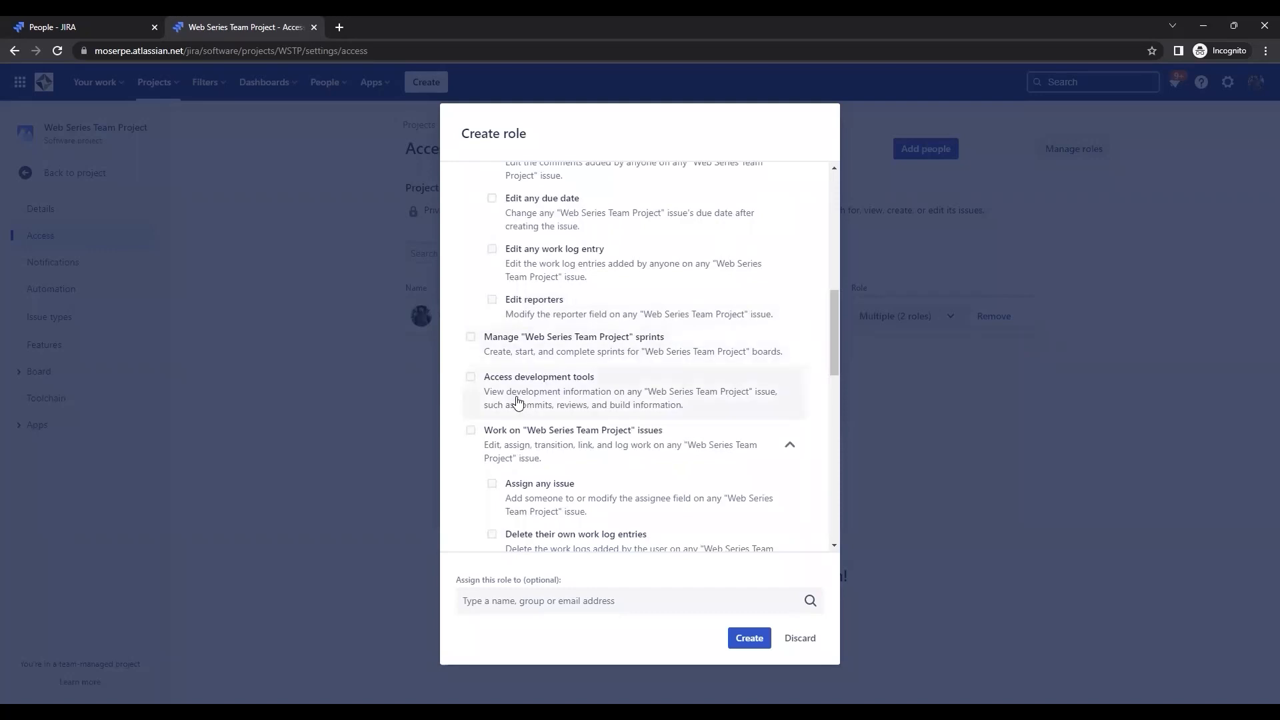
{"action": "scroll", "coordinate": [594, 398], "scroll_direction": "down", "scroll_amount": 2}
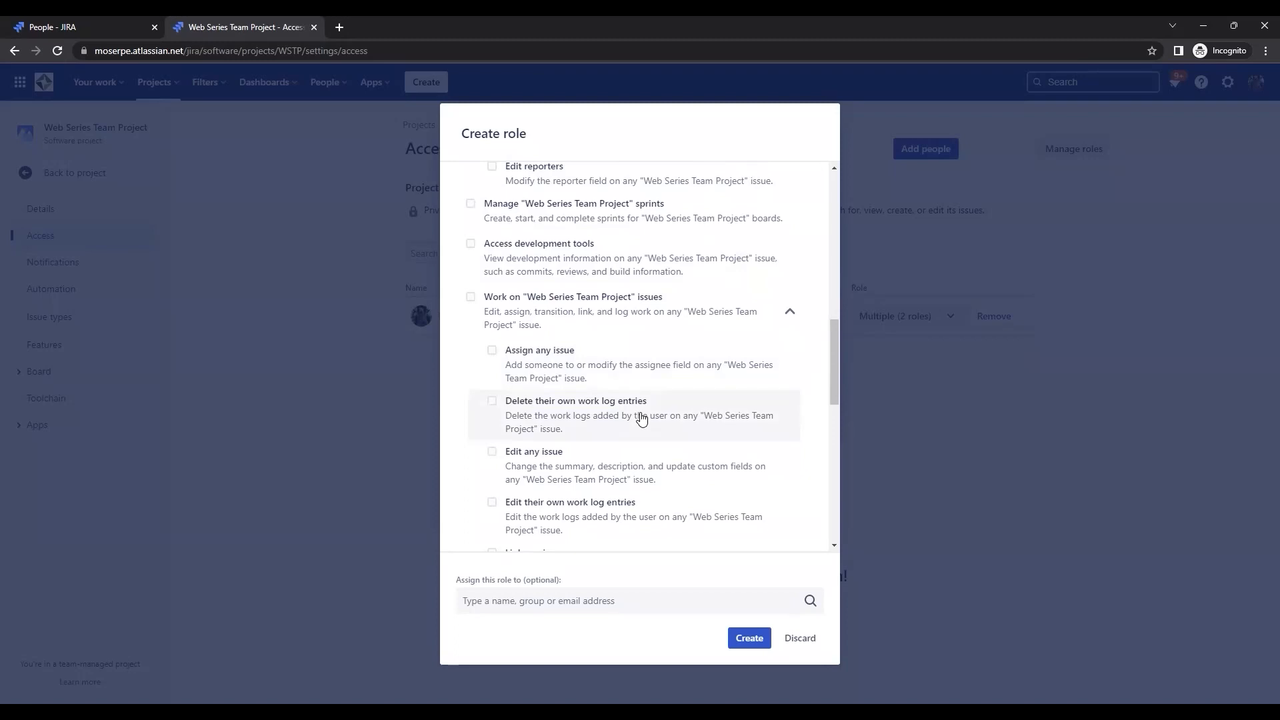
{"action": "scroll", "coordinate": [642, 418], "scroll_direction": "down", "scroll_amount": 1}
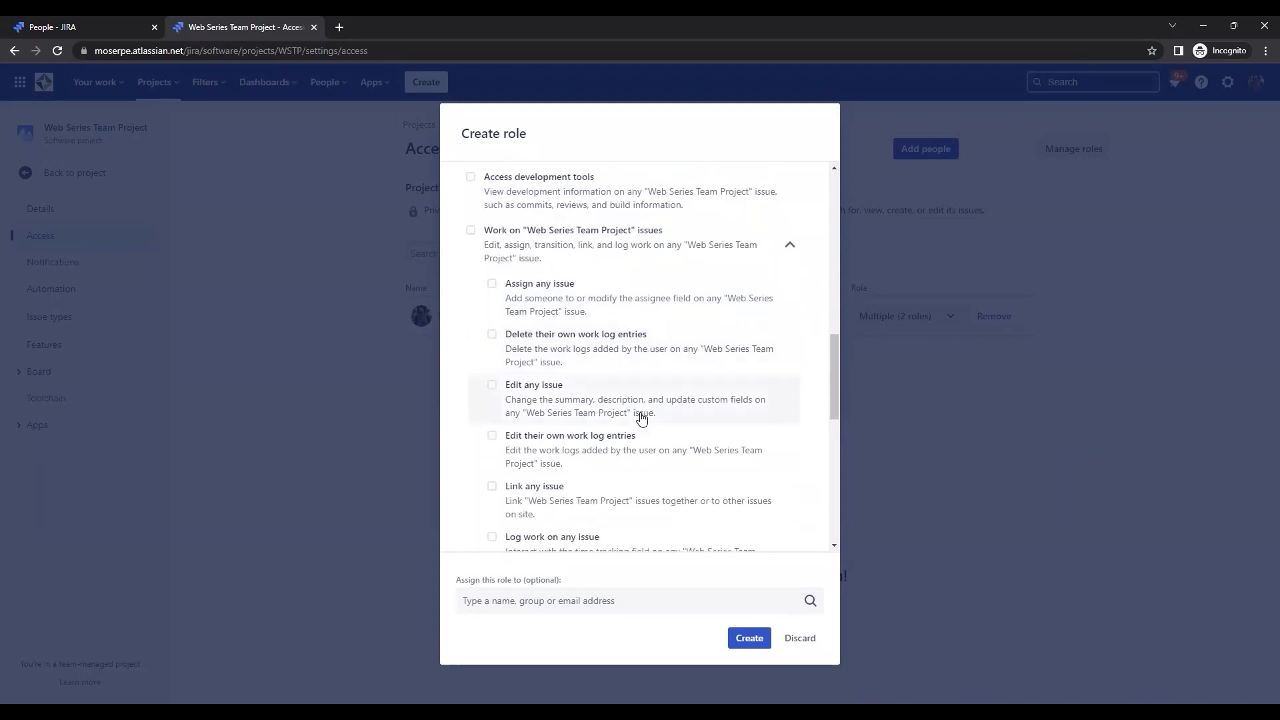
{"action": "left_click", "coordinate": [471, 229]}
{"action": "left_click", "coordinate": [470, 231]}
{"action": "scroll", "coordinate": [507, 330], "scroll_direction": "down", "scroll_amount": 2}
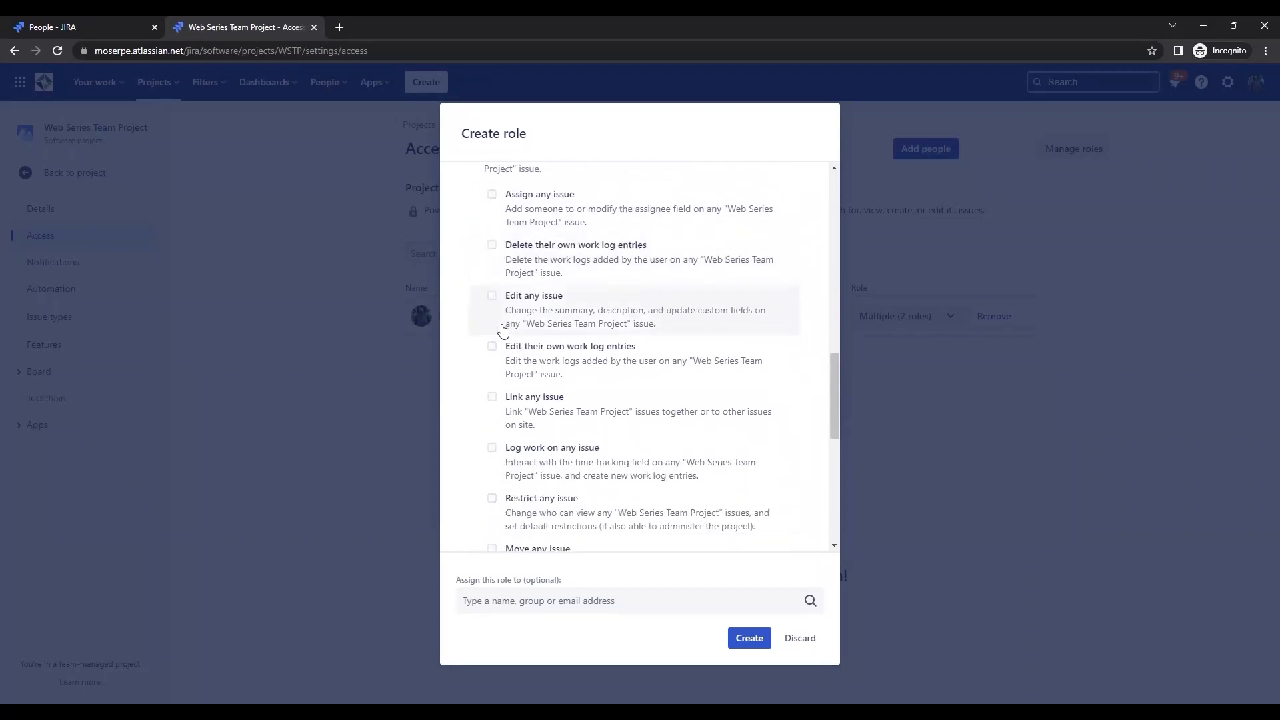
{"action": "scroll", "coordinate": [571, 380], "scroll_direction": "down", "scroll_amount": 5}
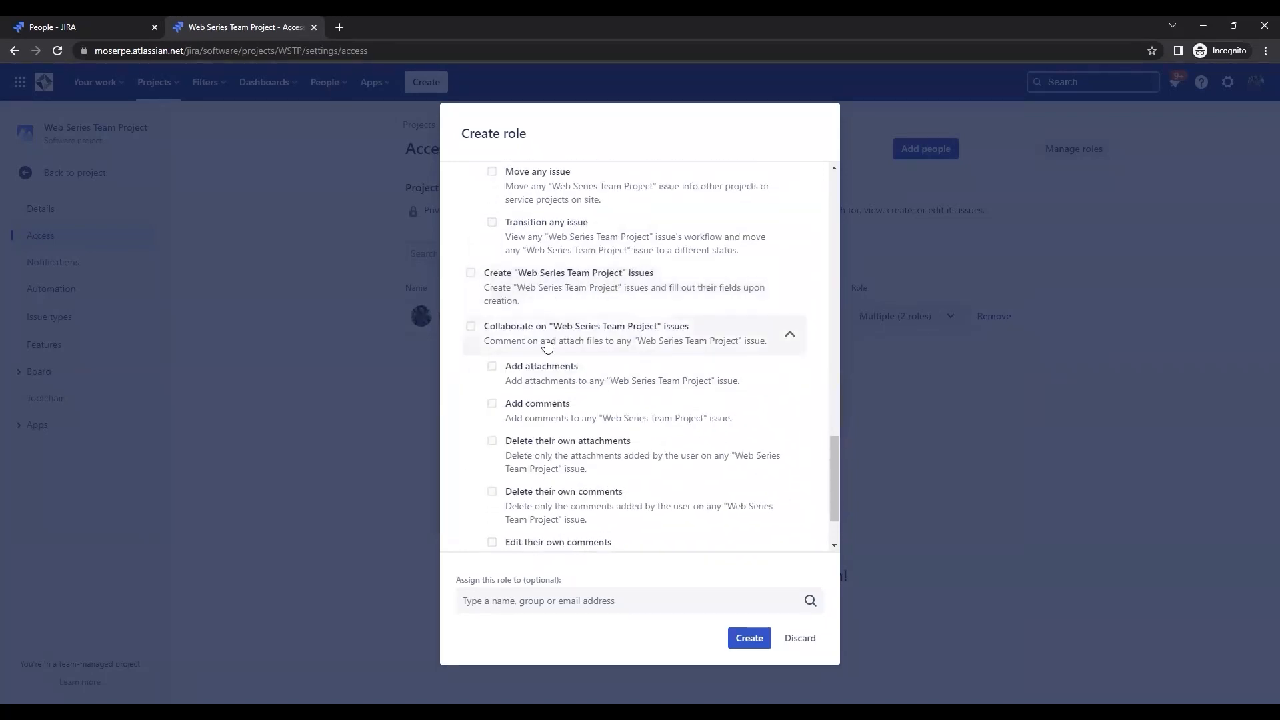
{"action": "scroll", "coordinate": [602, 371], "scroll_direction": "down", "scroll_amount": 1}
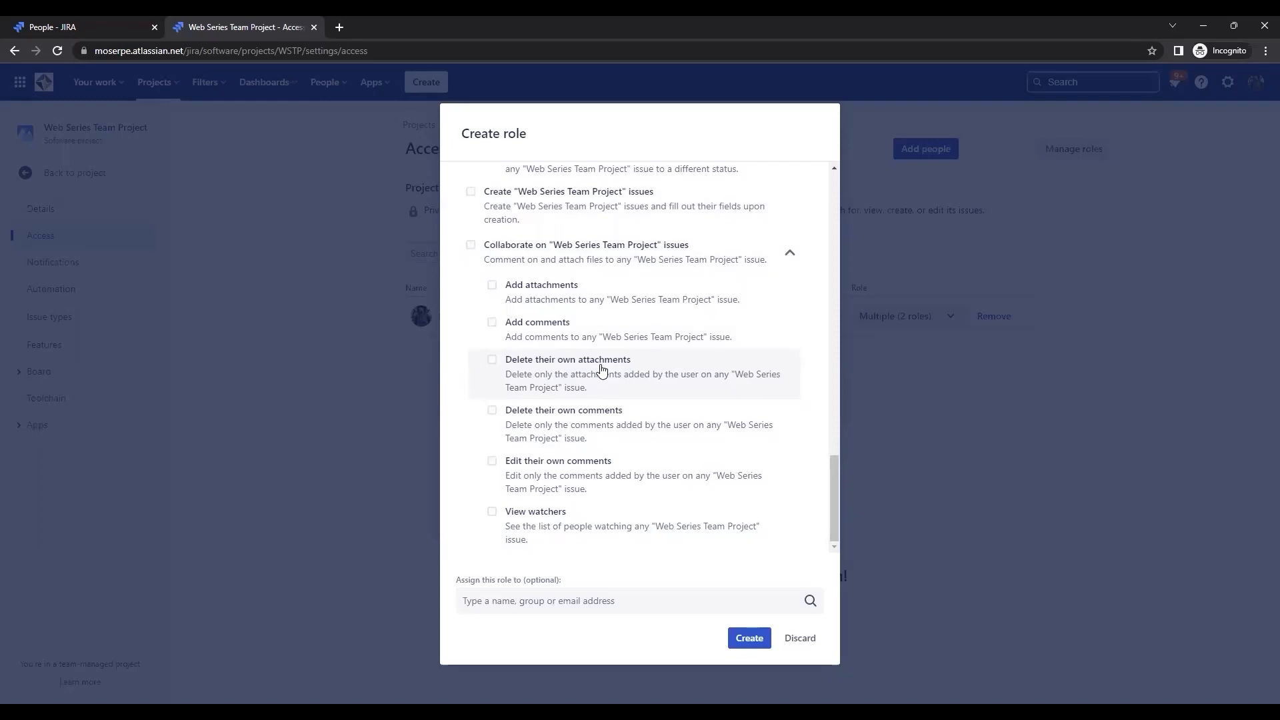
Step: Grant the role the permission to create "Web Series Team Project" issues
{"action": "scroll", "coordinate": [602, 370], "scroll_direction": "up", "scroll_amount": 2}
{"action": "left_click", "coordinate": [471, 326]}
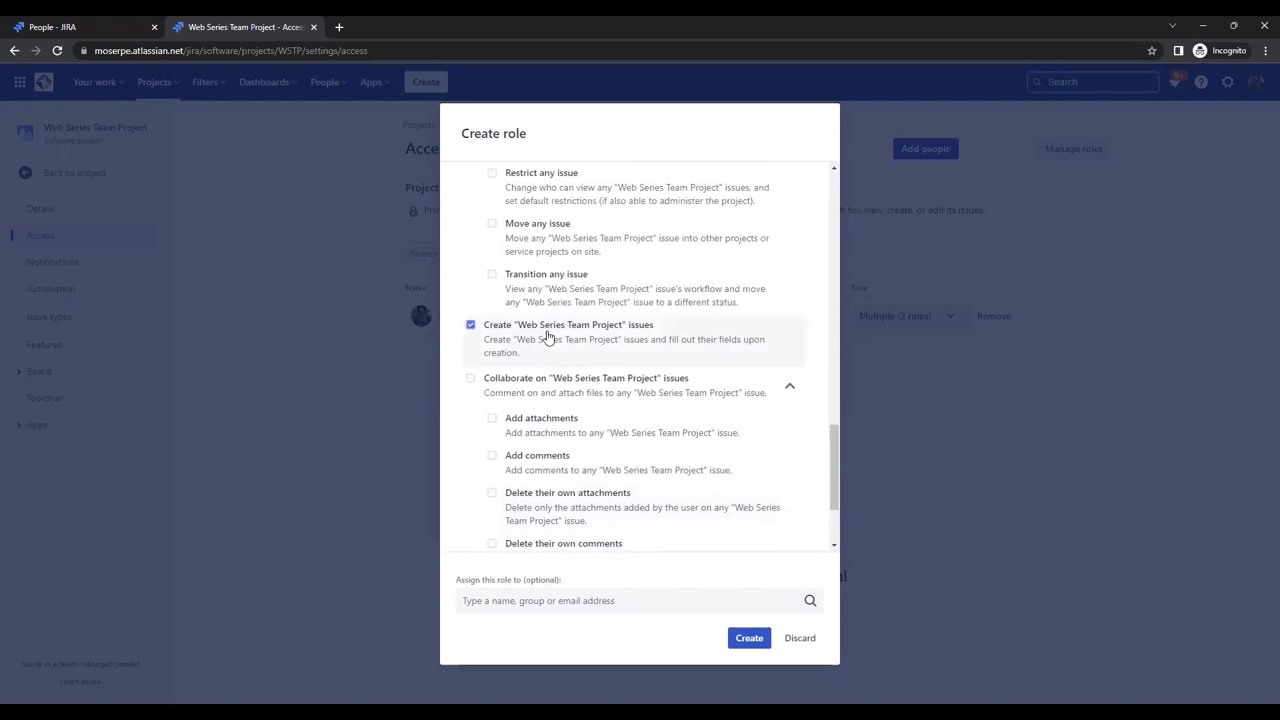
{"action": "scroll", "coordinate": [609, 374], "scroll_direction": "down", "scroll_amount": 2}
Step: Assign the new role to the existing project member and create it
{"action": "left_click", "coordinate": [539, 610]}
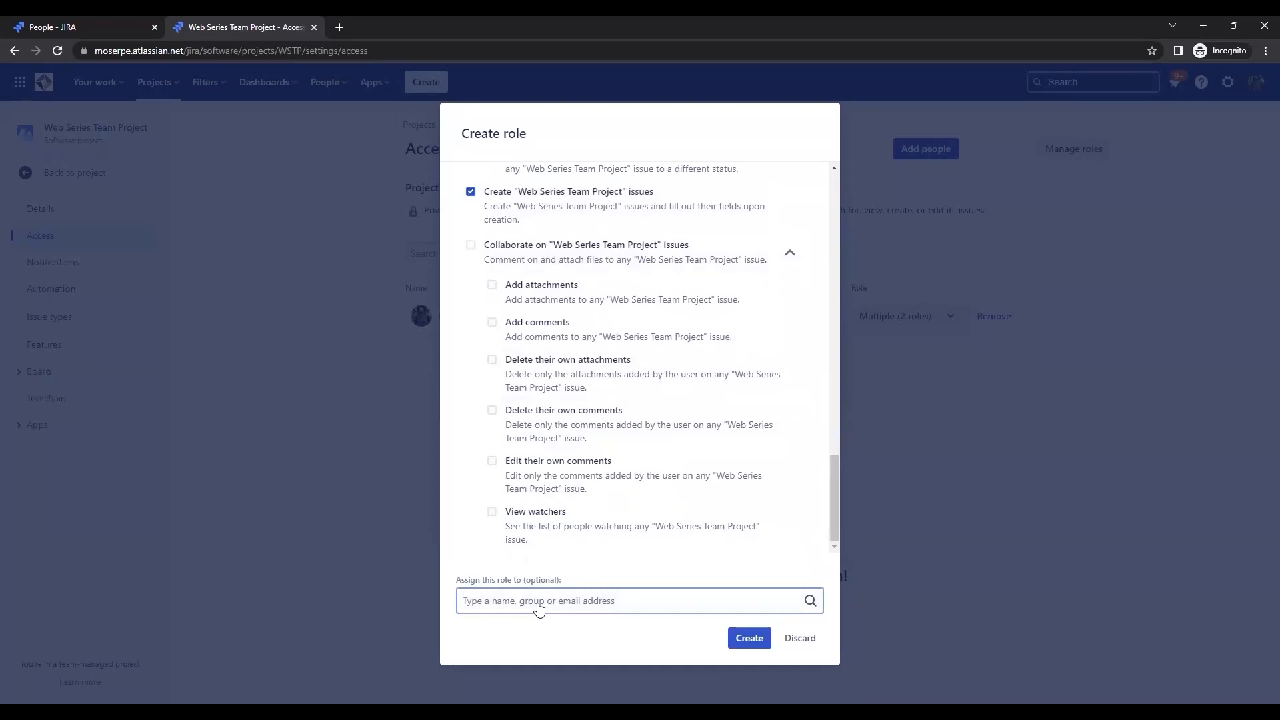
{"action": "type", "text": "bryan"}
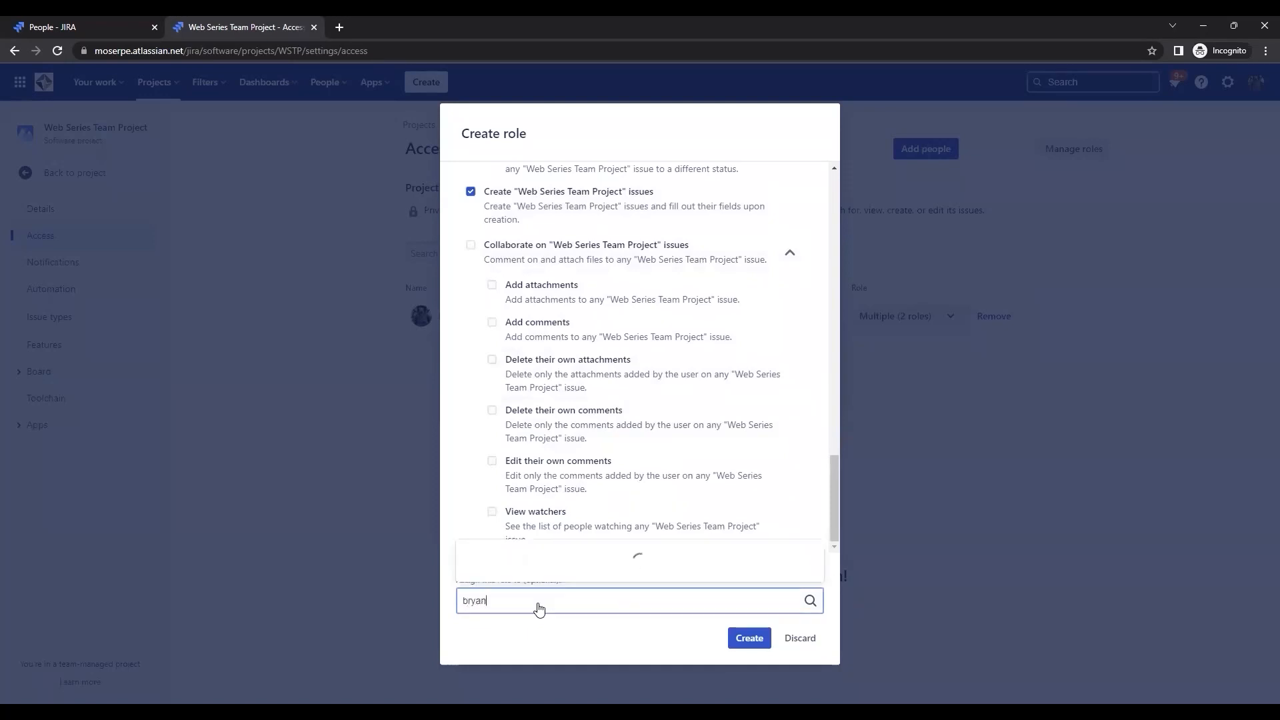
{"action": "left_click", "coordinate": [523, 513]}
{"action": "left_click", "coordinate": [762, 640]}
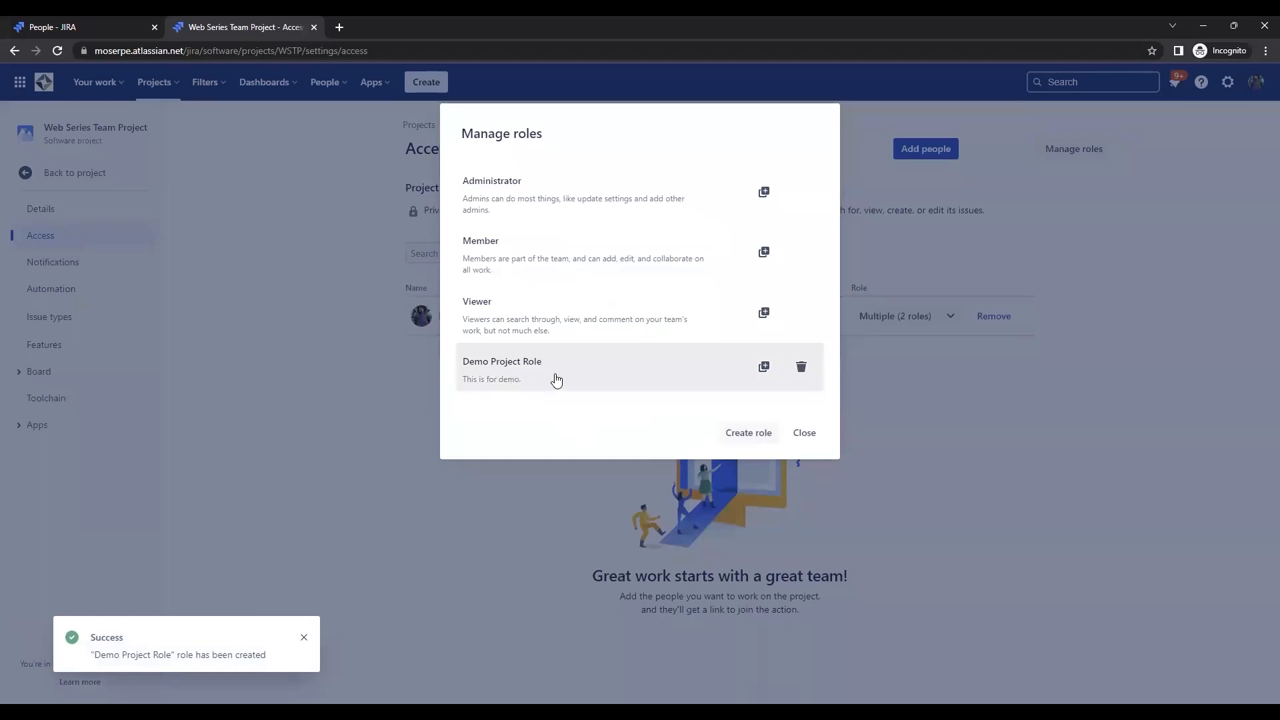
Step: Close role management and remove the Demo Project Role from the existing member in the project's access list
{"action": "left_click", "coordinate": [814, 433]}
{"action": "left_click", "coordinate": [948, 316]}
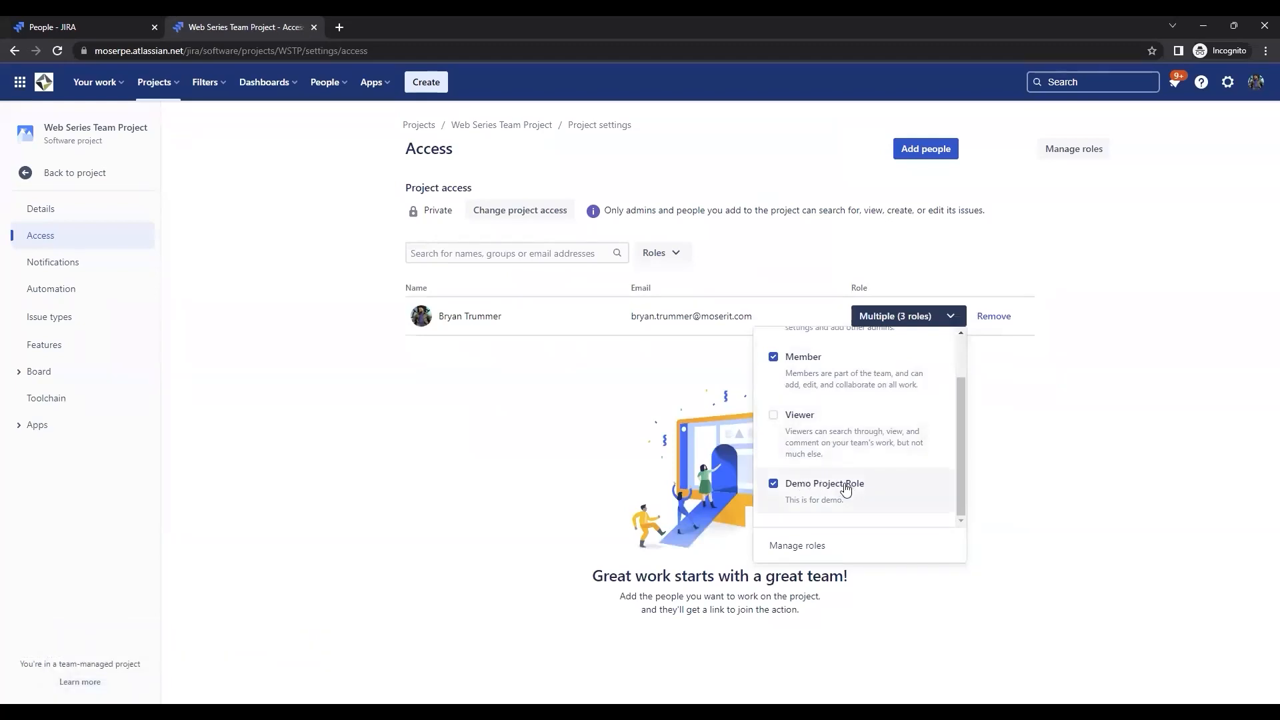
{"action": "left_click", "coordinate": [773, 484]}
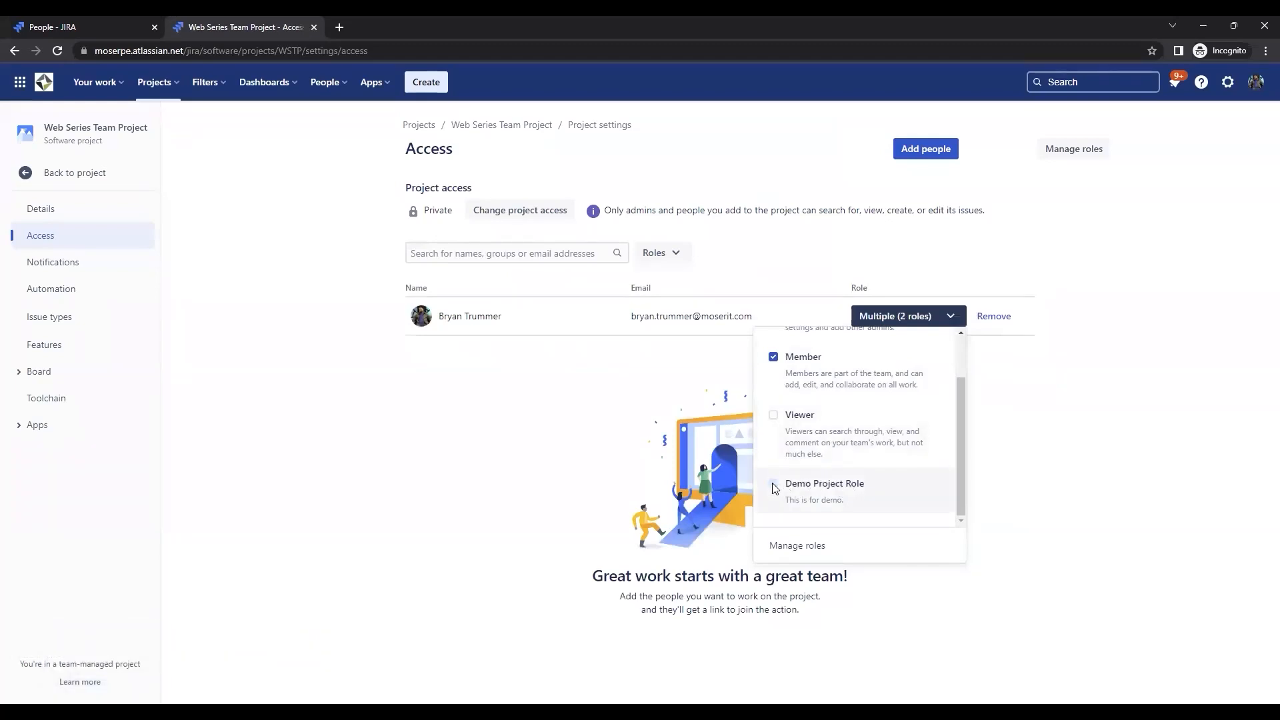
{"action": "left_click", "coordinate": [996, 433]}
Step: Delete the Demo Project Role from the Web Series Team Project's roles and close role management
{"action": "left_click", "coordinate": [1077, 148]}
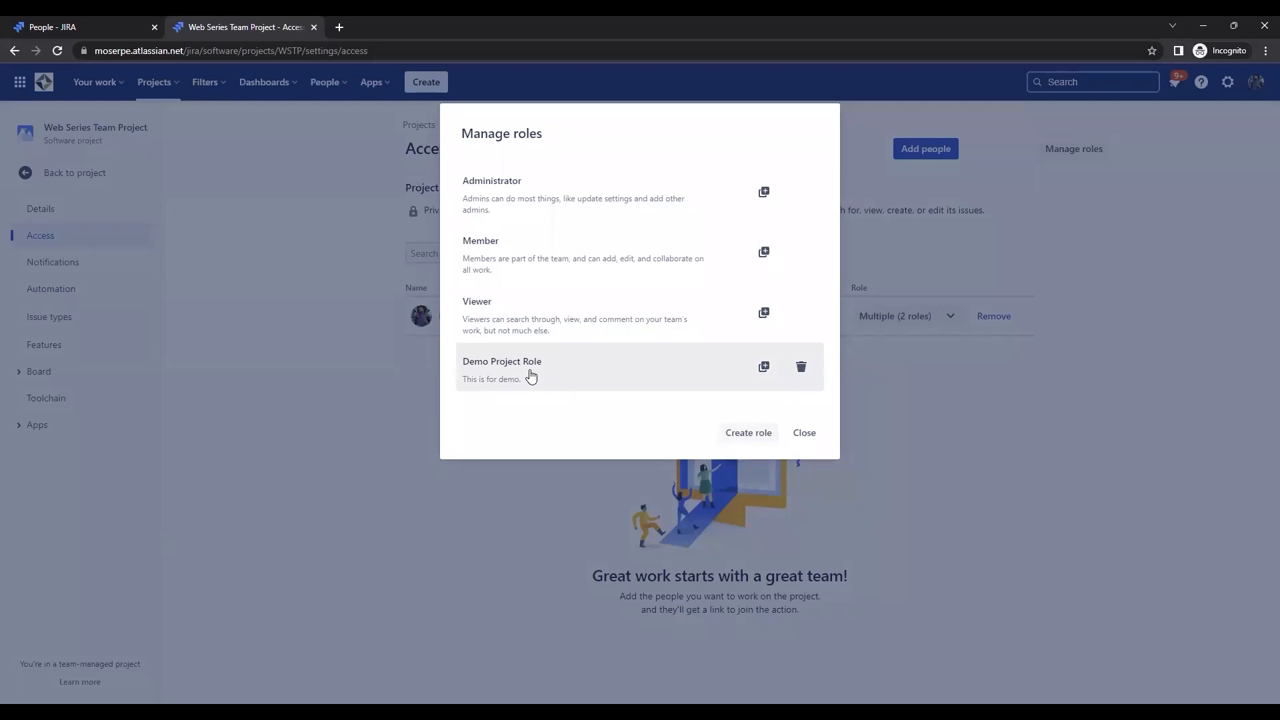
{"action": "left_click", "coordinate": [802, 369]}
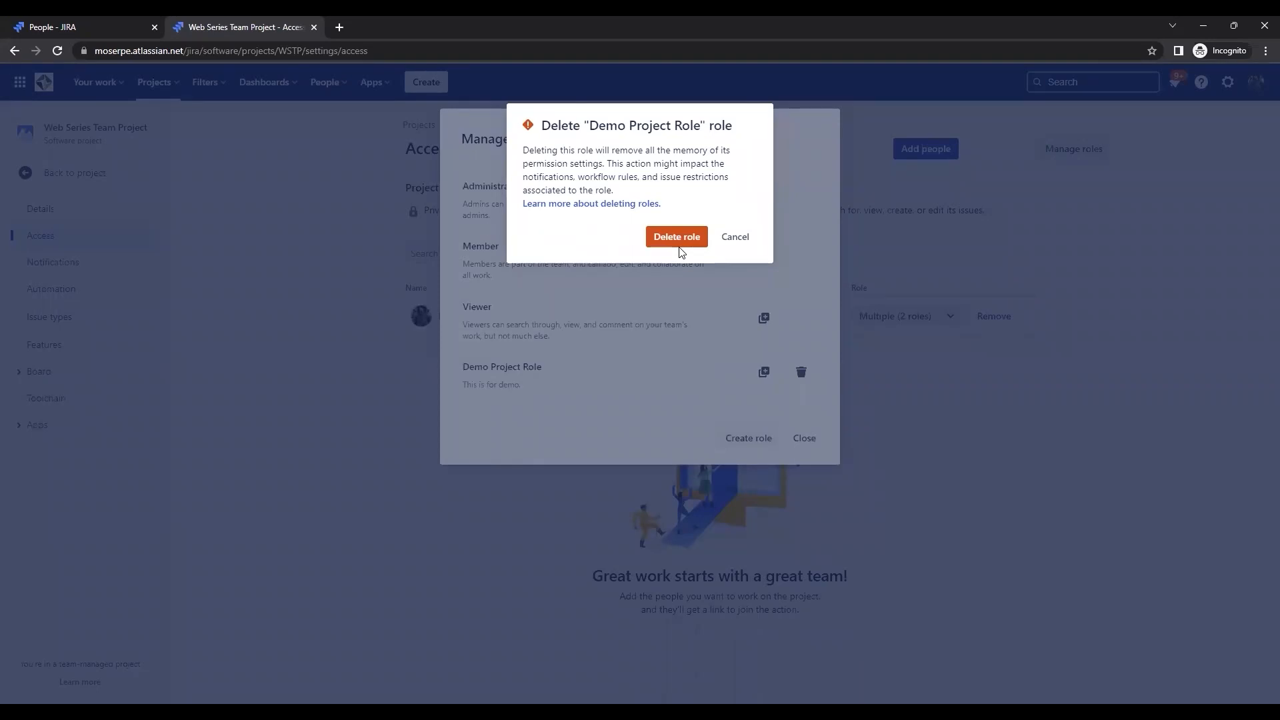
{"action": "left_click", "coordinate": [684, 244]}
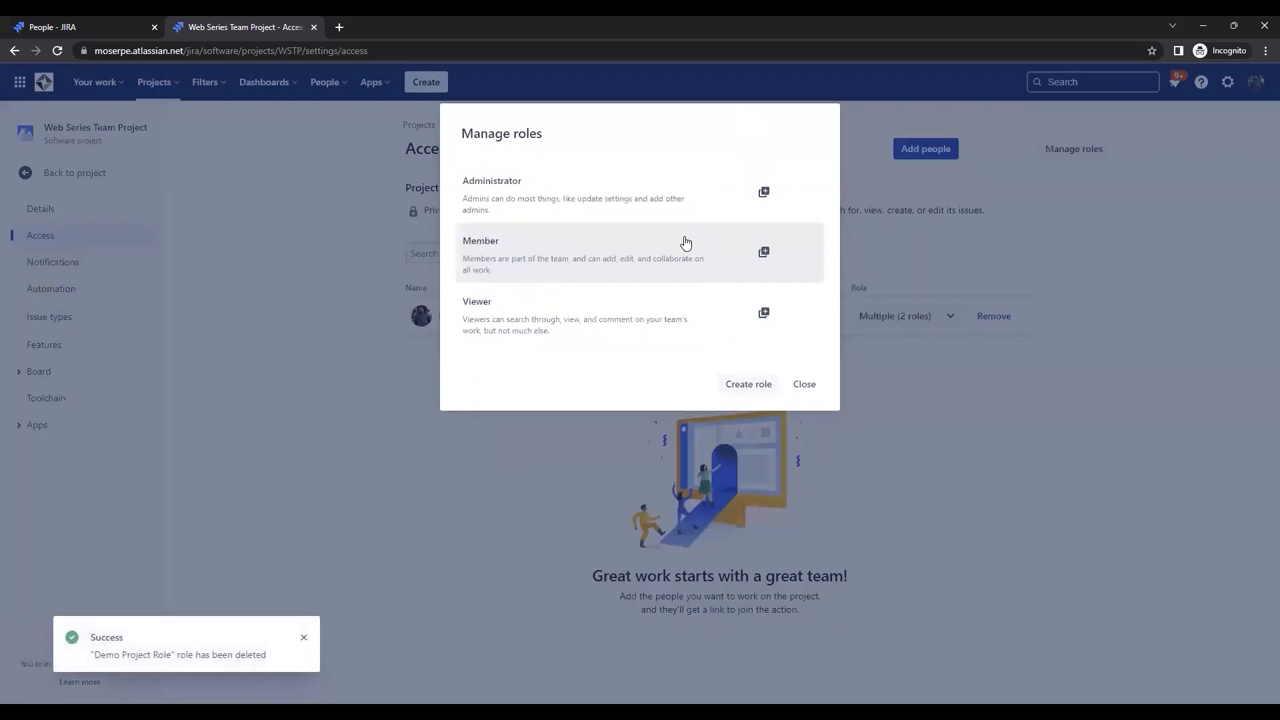
{"action": "left_click", "coordinate": [804, 386]}
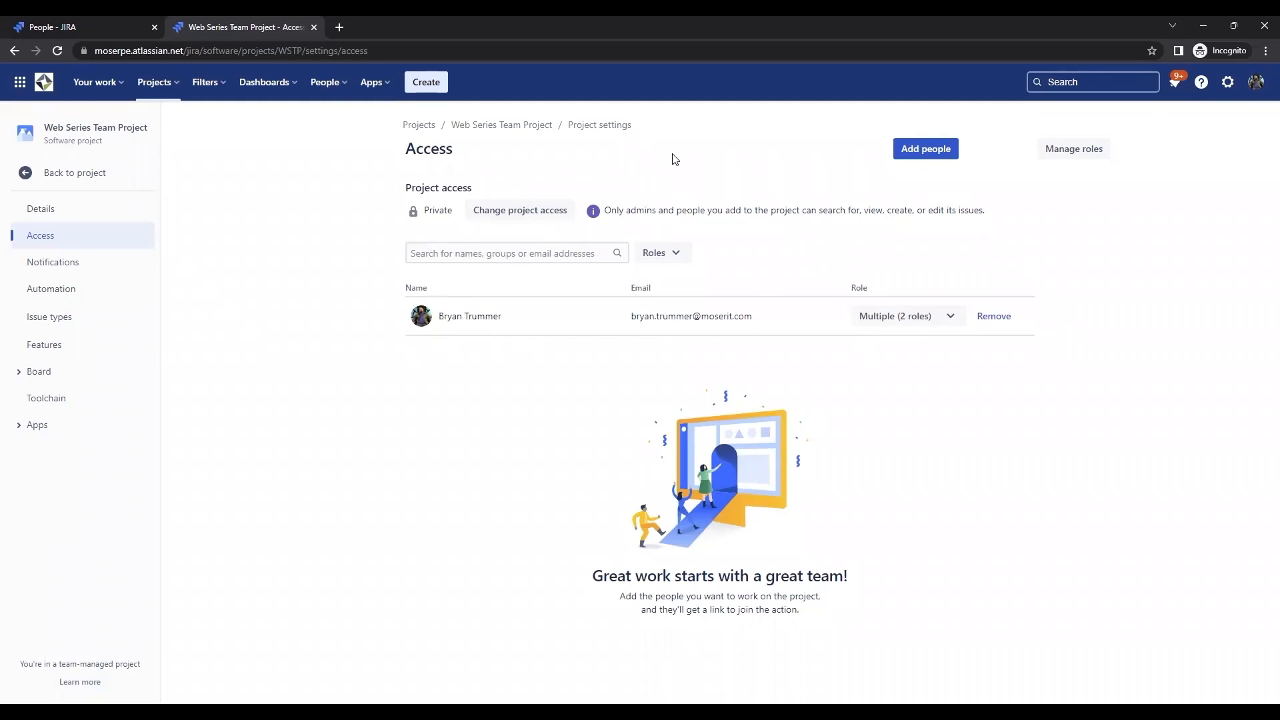
{"action": "key", "text": "ctrl+Tab"}
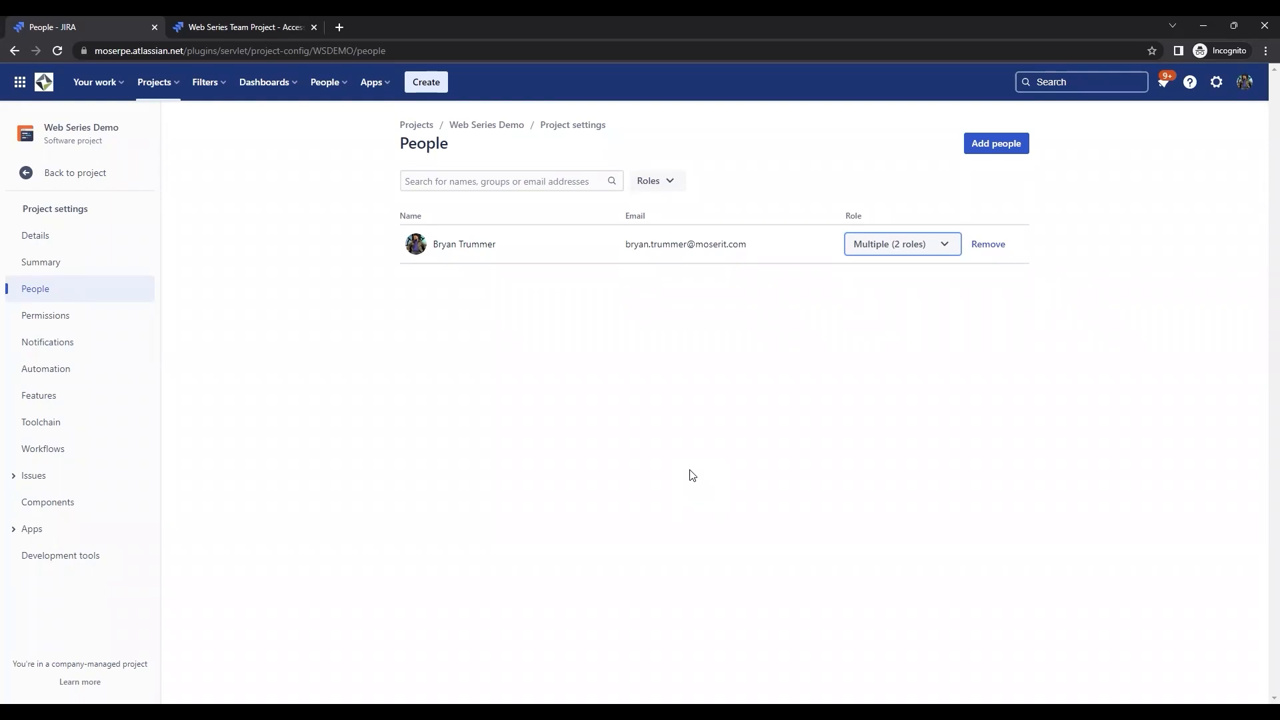
{"action": "left_click", "coordinate": [272, 24]}
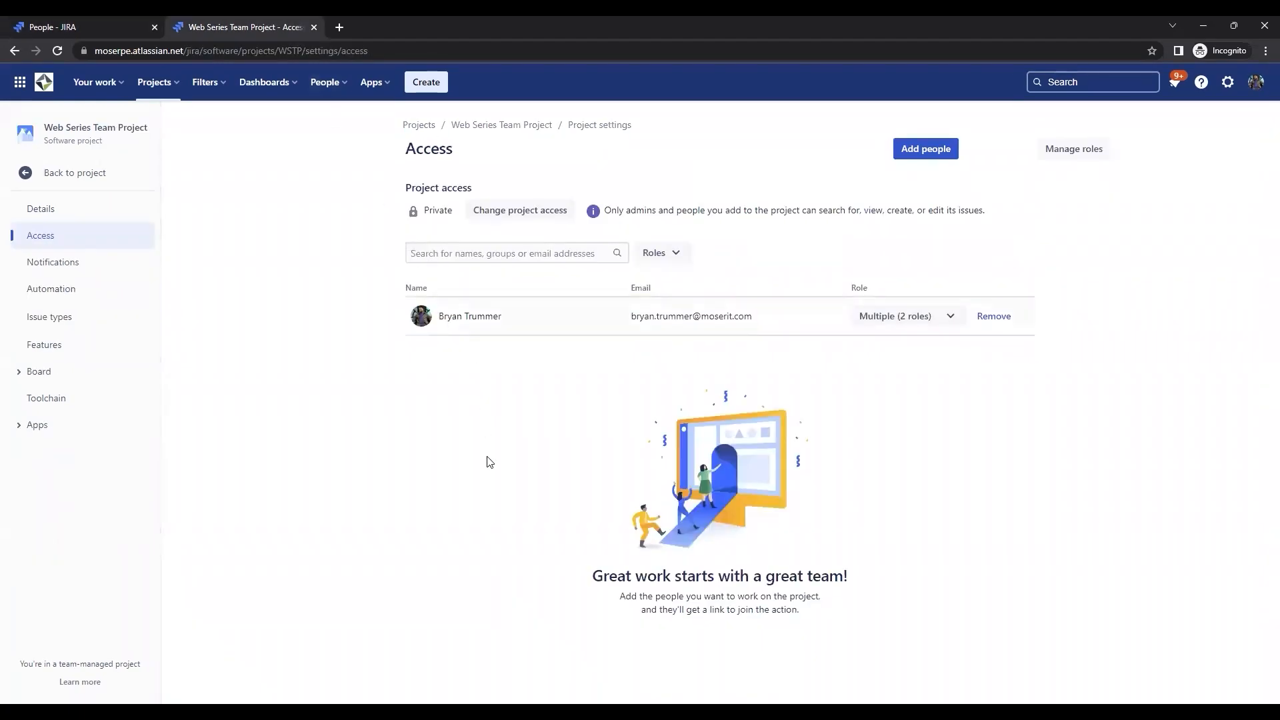